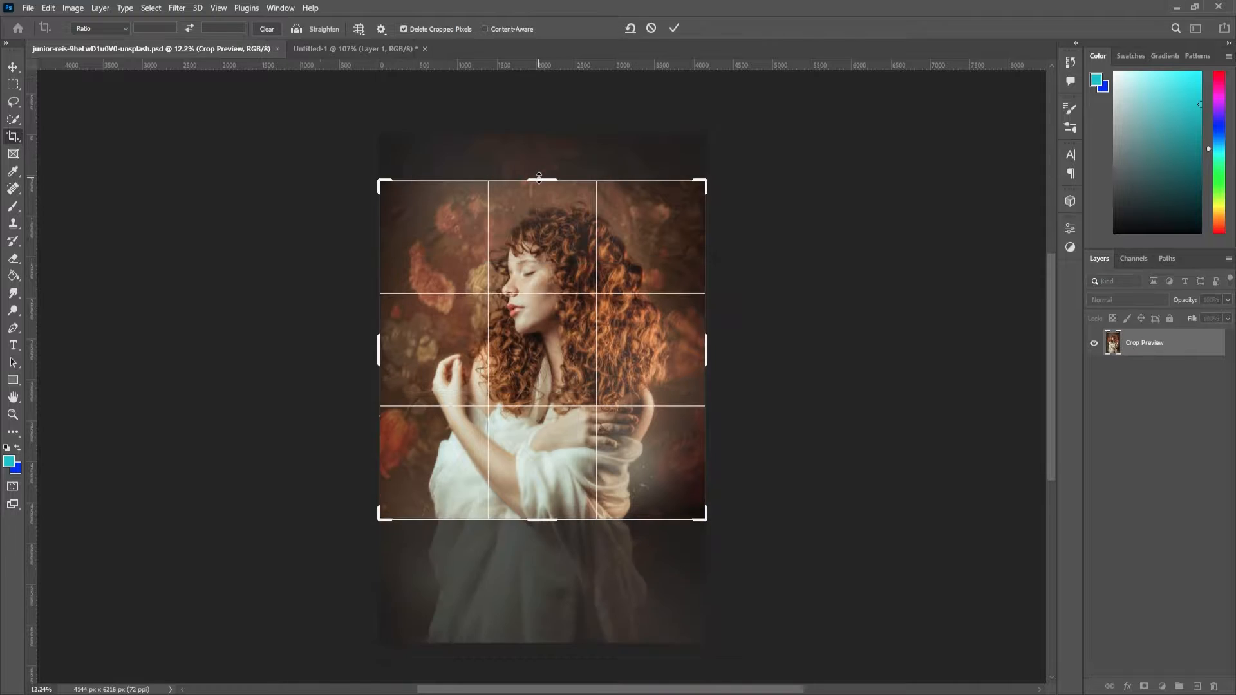
Apply the crop of about 4143 × 4140 px around the woman's upper body and duplicate the portrait layer
{"action": "key", "text": "Return"}
{"action": "key", "text": "v"}
{"action": "scroll", "coordinate": [580, 290], "scroll_direction": "up", "scroll_amount": 4}
{"action": "right_click", "coordinate": [1162, 342]}
{"action": "left_click", "coordinate": [1095, 181]}
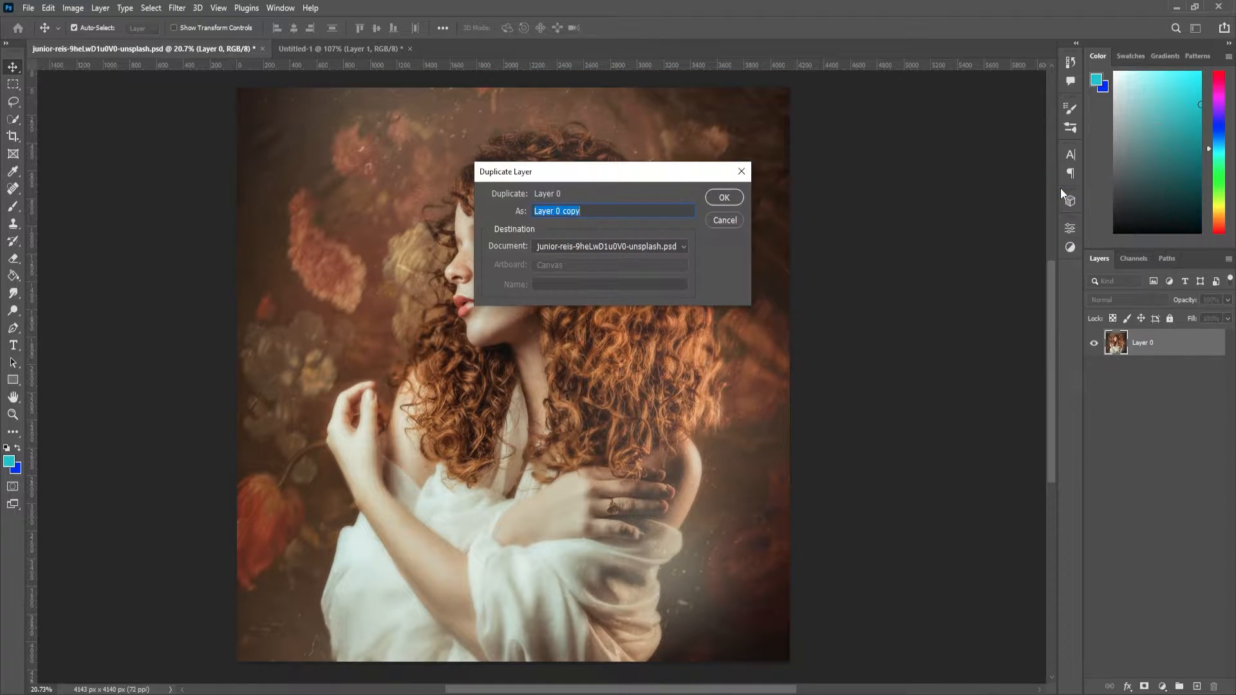
{"action": "left_click", "coordinate": [725, 202]}
Select the woman on the duplicate layer with the Quick Selection tool, adding stray hair at the top with a size 50 brush
{"action": "left_click", "coordinate": [13, 119]}
{"action": "mouse_move", "coordinate": [543, 209]}
{"action": "left_mouse_down"}
{"action": "mouse_move", "coordinate": [454, 401]}
{"action": "mouse_move", "coordinate": [507, 410]}
{"action": "mouse_move", "coordinate": [598, 206]}
{"action": "mouse_move", "coordinate": [634, 444]}
{"action": "mouse_move", "coordinate": [615, 573]}
{"action": "left_mouse_up"}
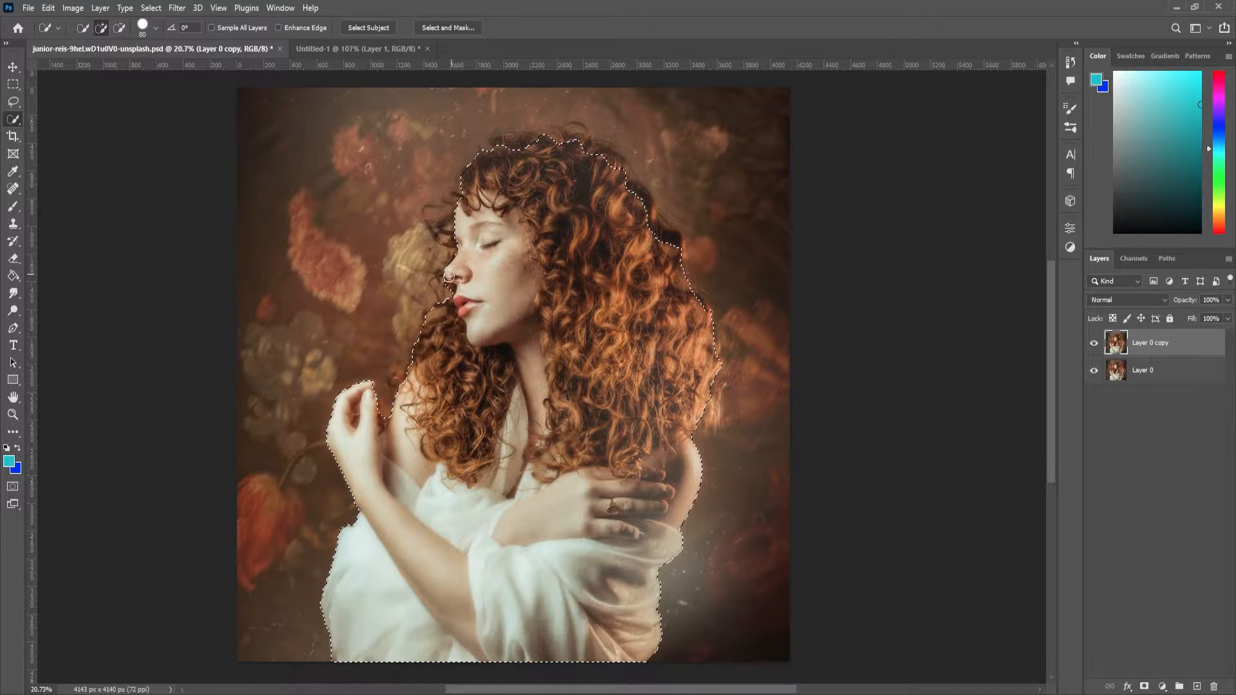
{"action": "left_click_drag", "start_coordinate": [454, 222], "coordinate": [436, 231]}
{"action": "key", "text": "ctrl+z"}
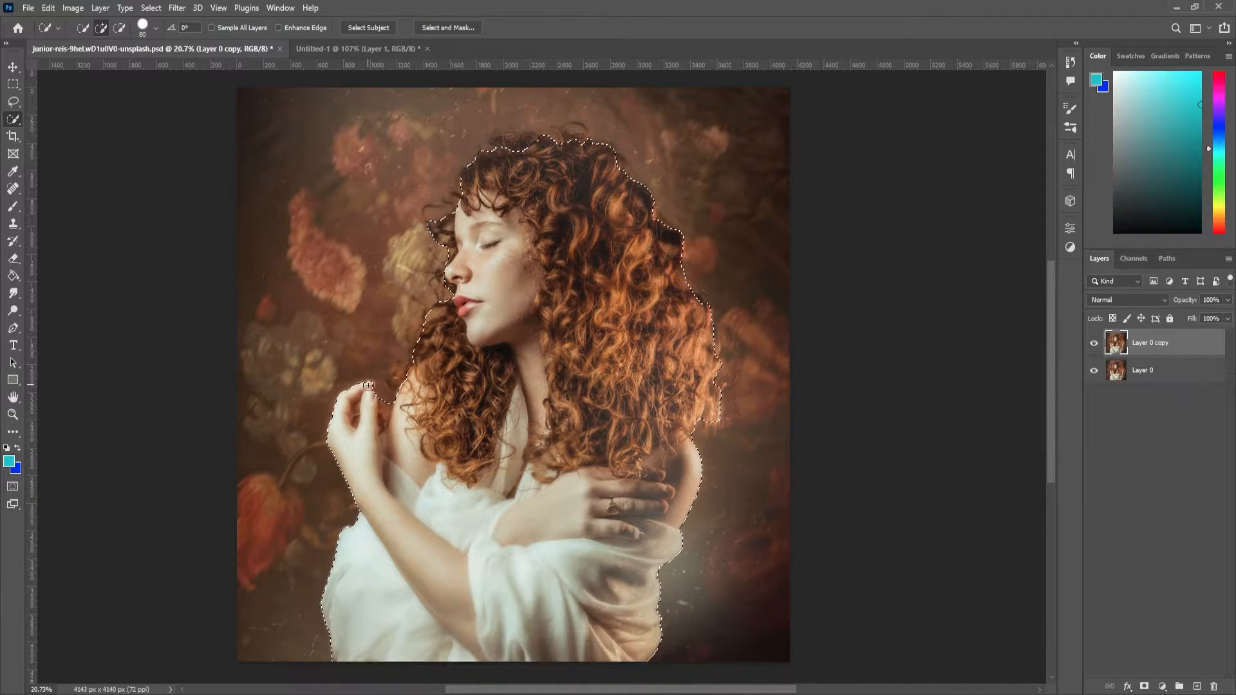
{"action": "key", "text": "bracketleft"}
{"action": "key", "text": "bracketleft"}
{"action": "key", "text": "bracketleft"}
{"action": "left_click_drag", "start_coordinate": [570, 129], "coordinate": [526, 144]}
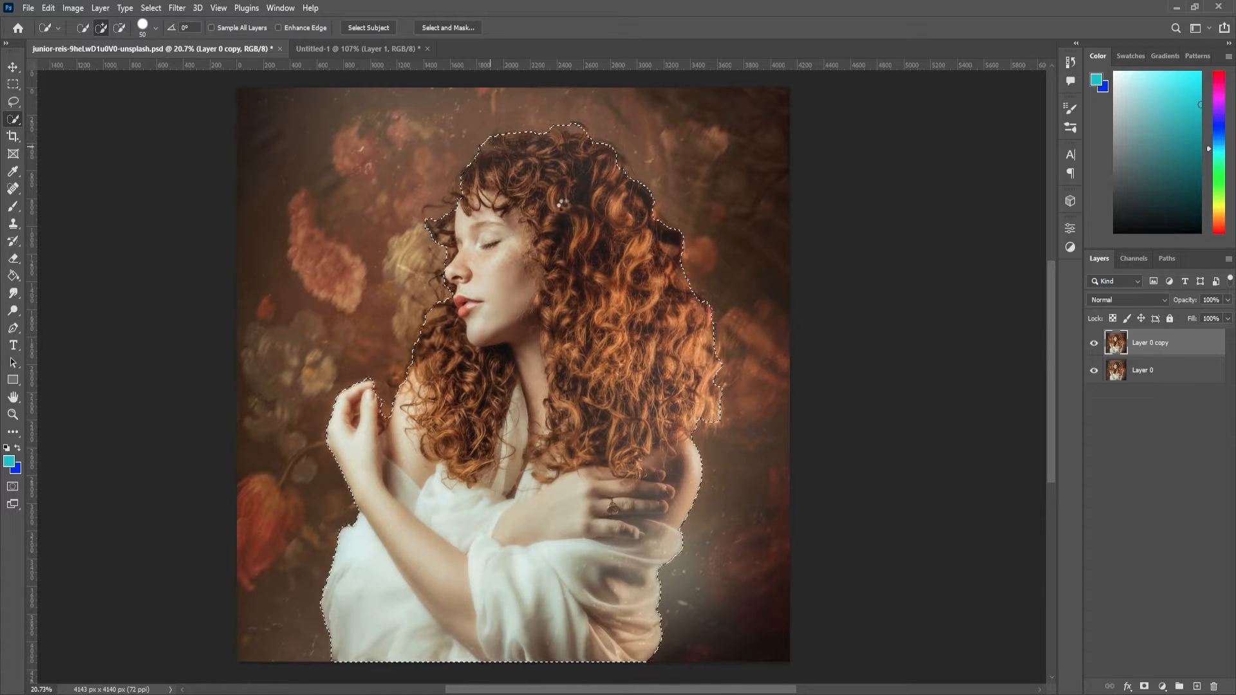
Bring the selection into Select and Mask and preview it with the On Black view
{"action": "left_click", "coordinate": [448, 28]}
{"action": "left_click", "coordinate": [1104, 117]}
{"action": "left_click", "coordinate": [1070, 283]}
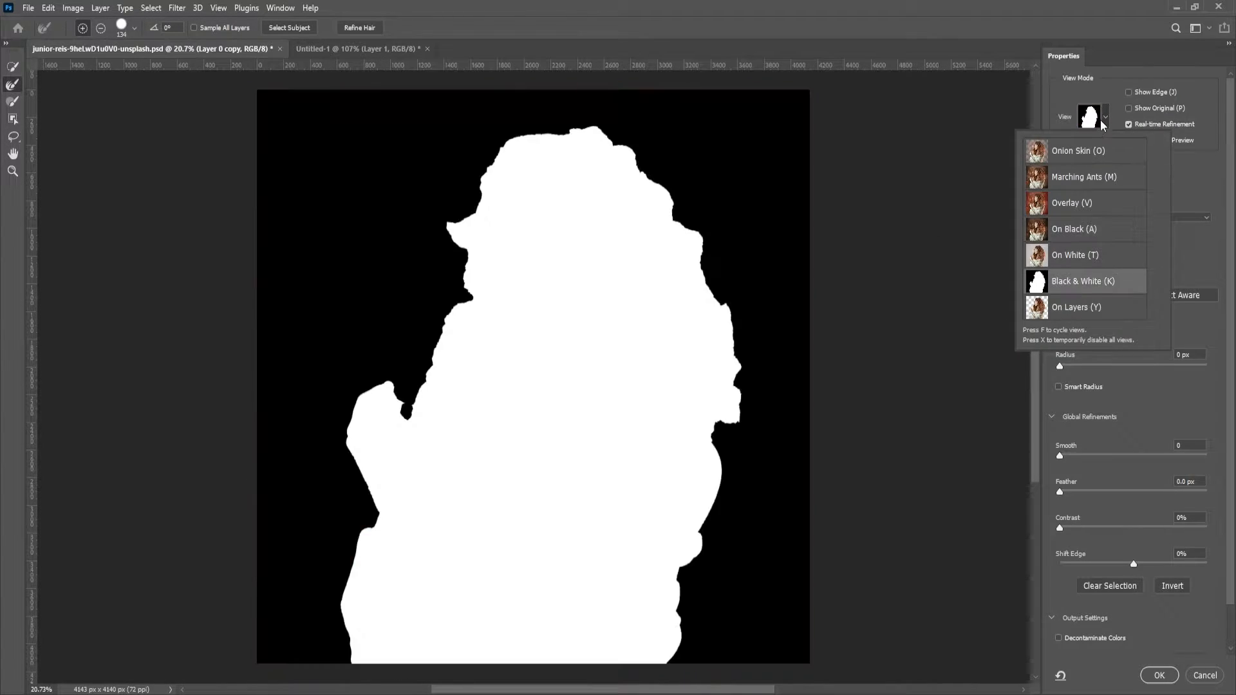
{"action": "left_click", "coordinate": [1103, 128]}
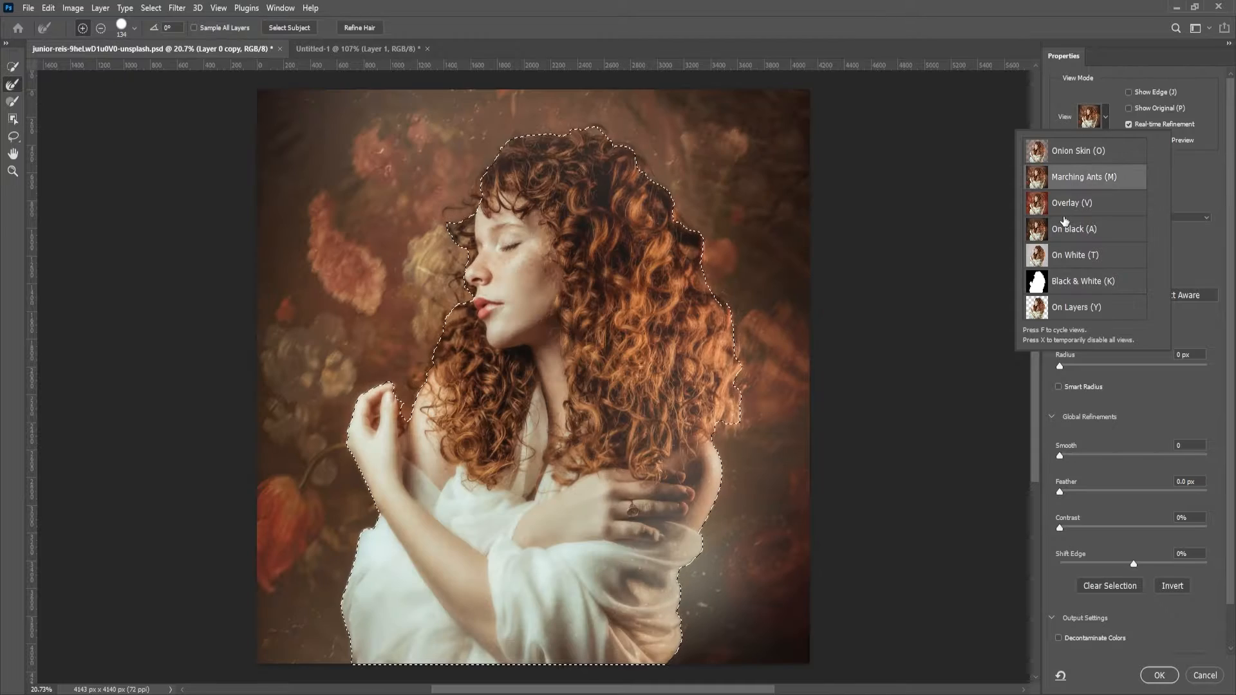
{"action": "left_click", "coordinate": [1076, 230]}
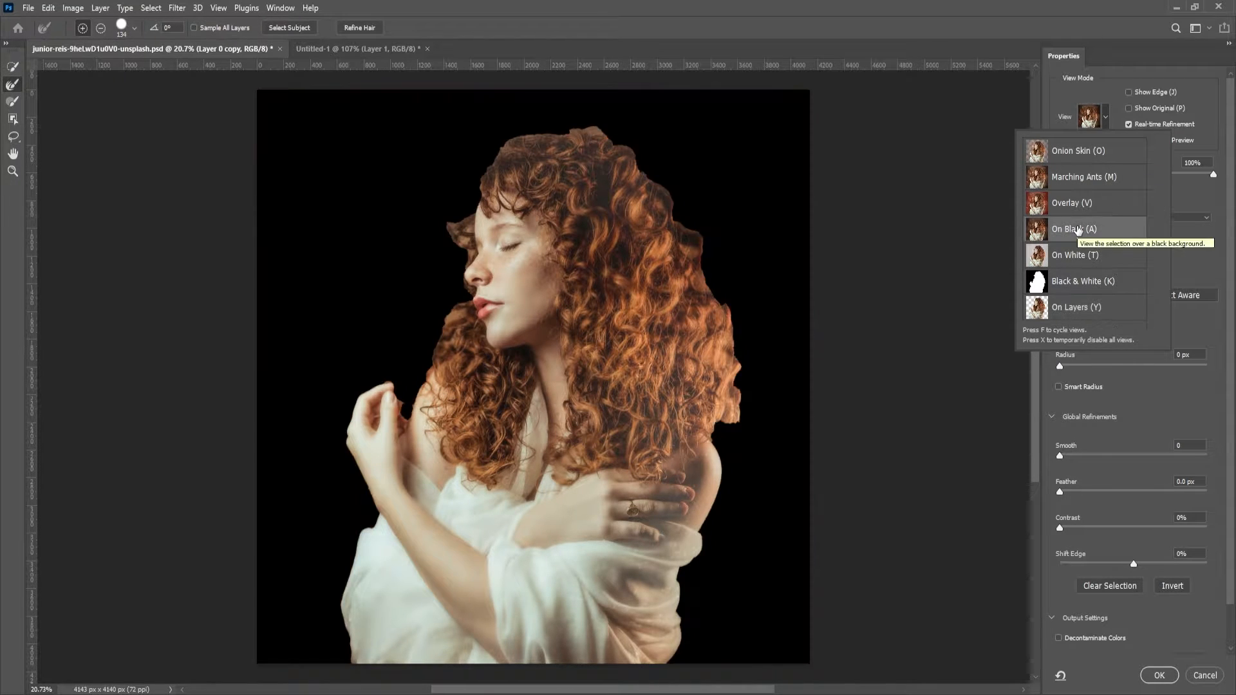
{"action": "scroll", "coordinate": [1075, 229], "scroll_direction": "up", "scroll_amount": 4}
{"action": "scroll", "coordinate": [1076, 229], "scroll_direction": "down", "scroll_amount": 3}
{"action": "left_click", "coordinate": [1097, 121]}
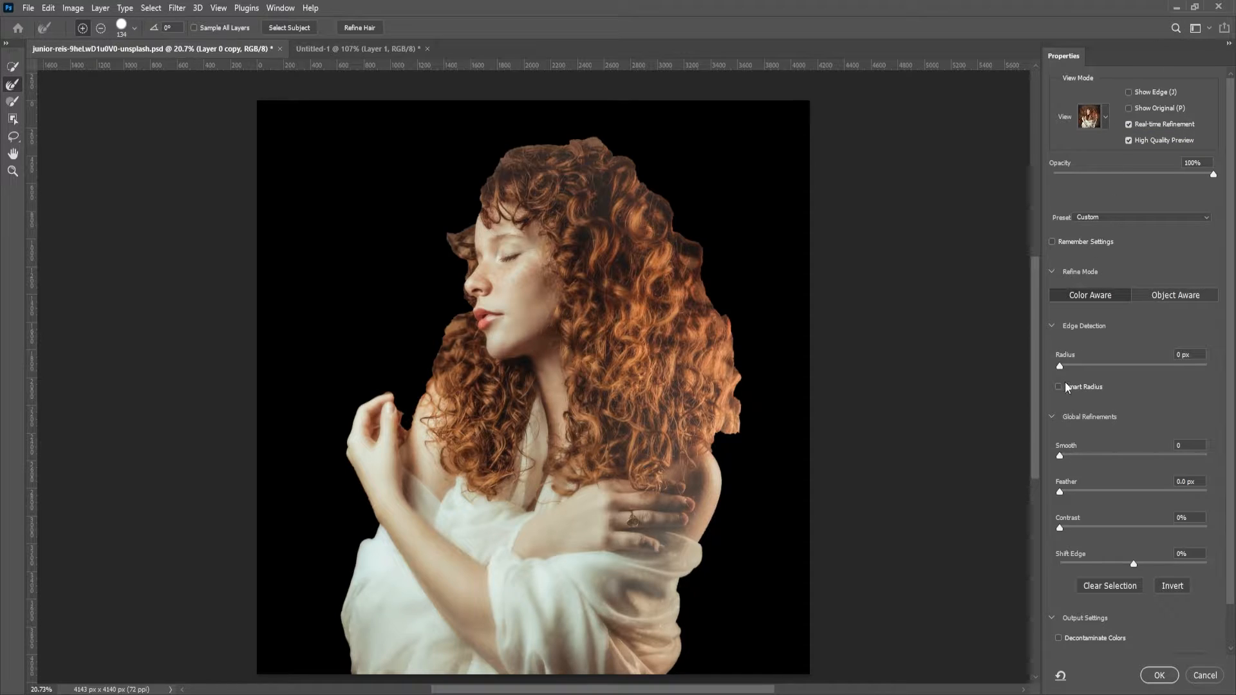
Enable Smart Radius with a 206 px radius and brush around the hair outline with a size 250 refine edge brush
{"action": "left_click_drag", "start_coordinate": [1060, 366], "coordinate": [1203, 373]}
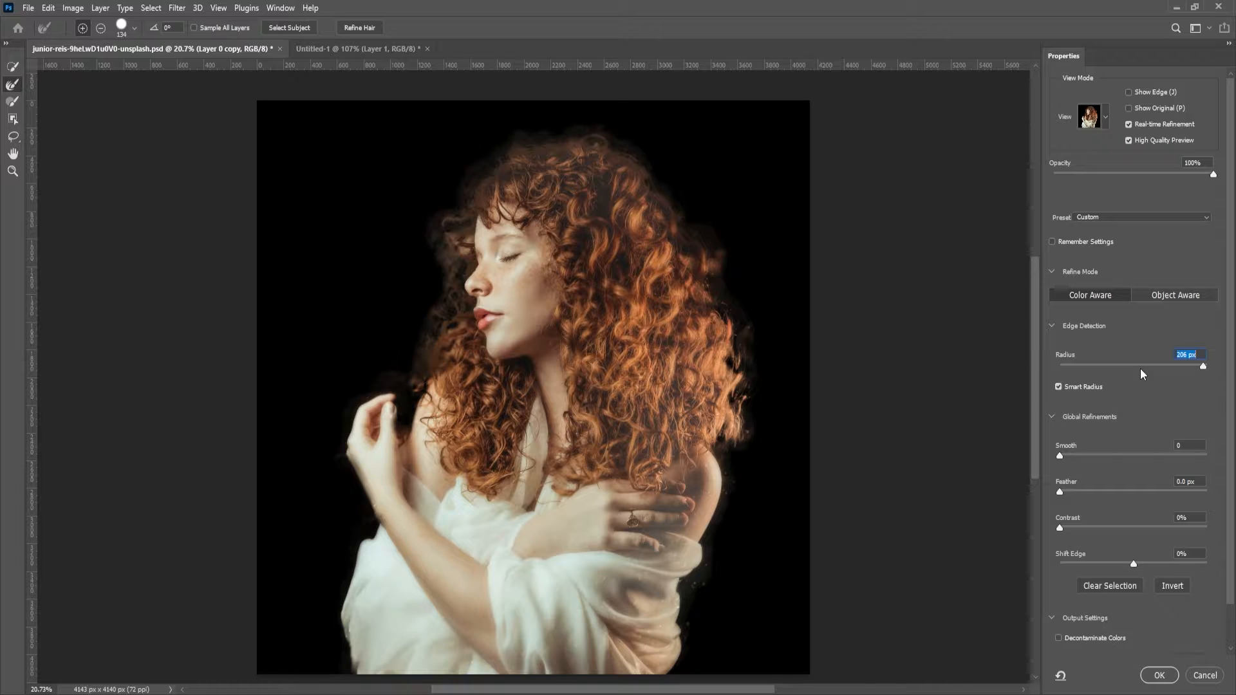
{"action": "key", "text": "bracketright"}
{"action": "key", "text": "bracketright"}
{"action": "key", "text": "bracketright"}
{"action": "key", "text": "bracketright"}
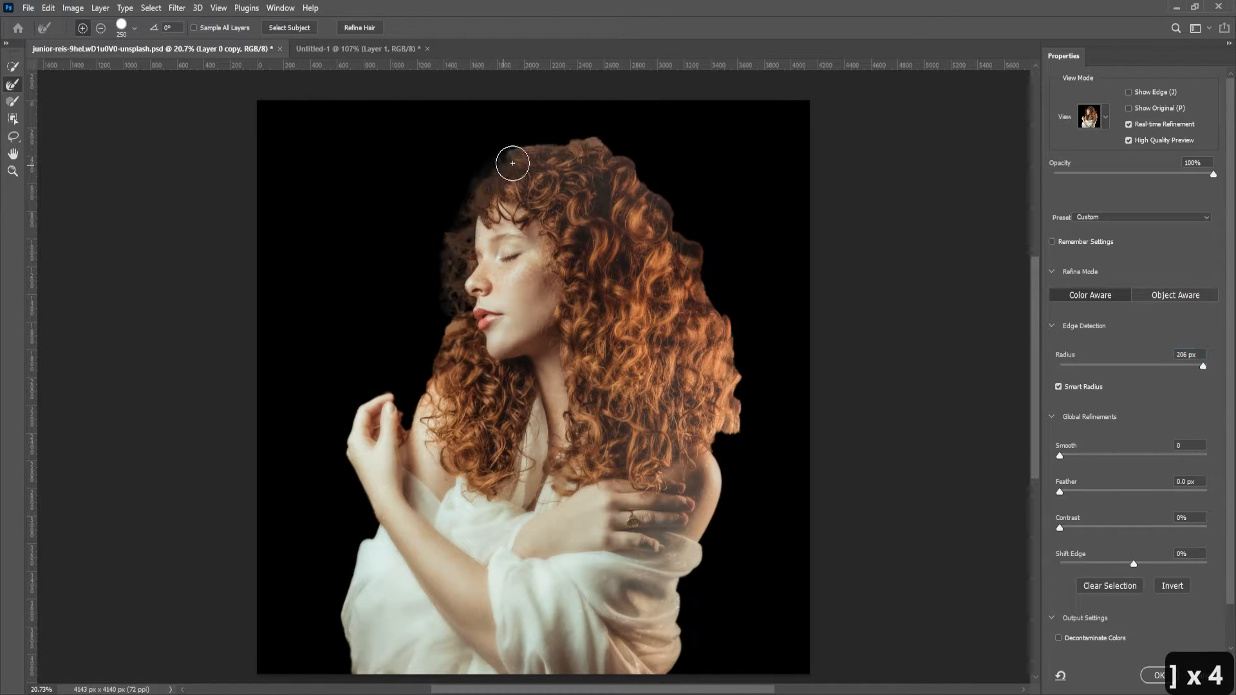
{"action": "left_click_drag", "start_coordinate": [732, 357], "coordinate": [726, 444]}
{"action": "left_click_drag", "start_coordinate": [449, 313], "coordinate": [420, 382]}
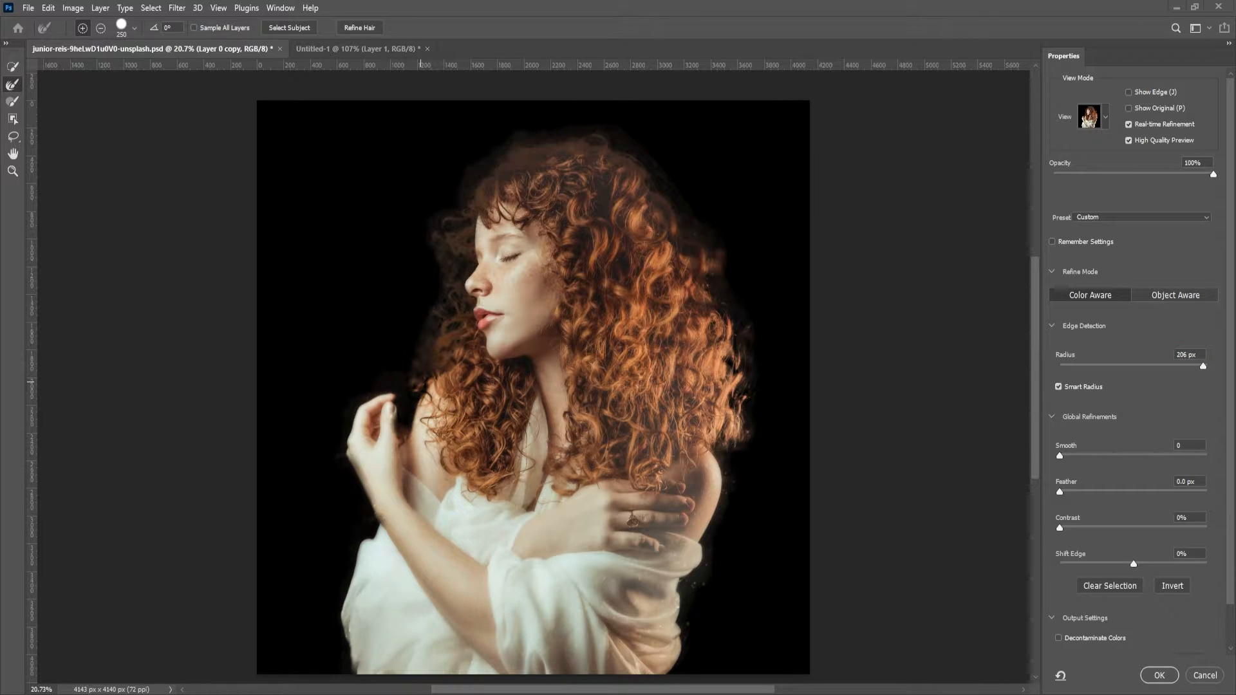
Set the edge detection radius to 5 px and Shift Edge to -7%
{"action": "left_click", "coordinate": [1173, 365]}
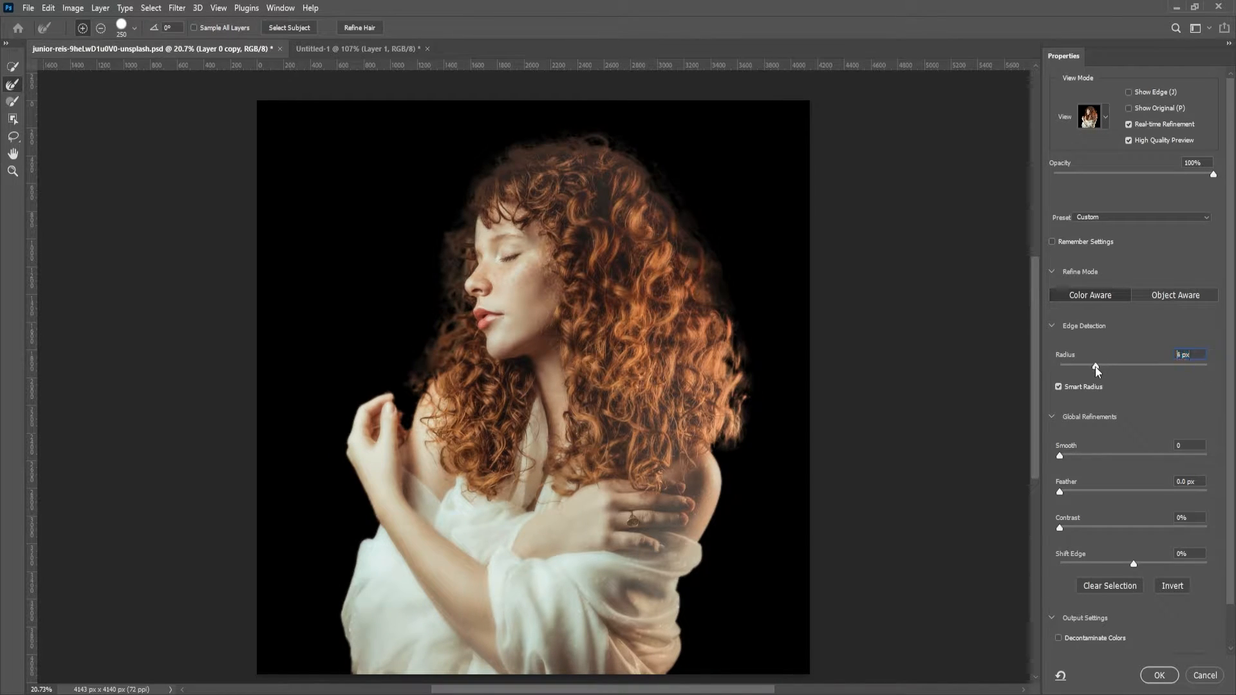
{"action": "left_click_drag", "start_coordinate": [1095, 366], "coordinate": [1098, 366]}
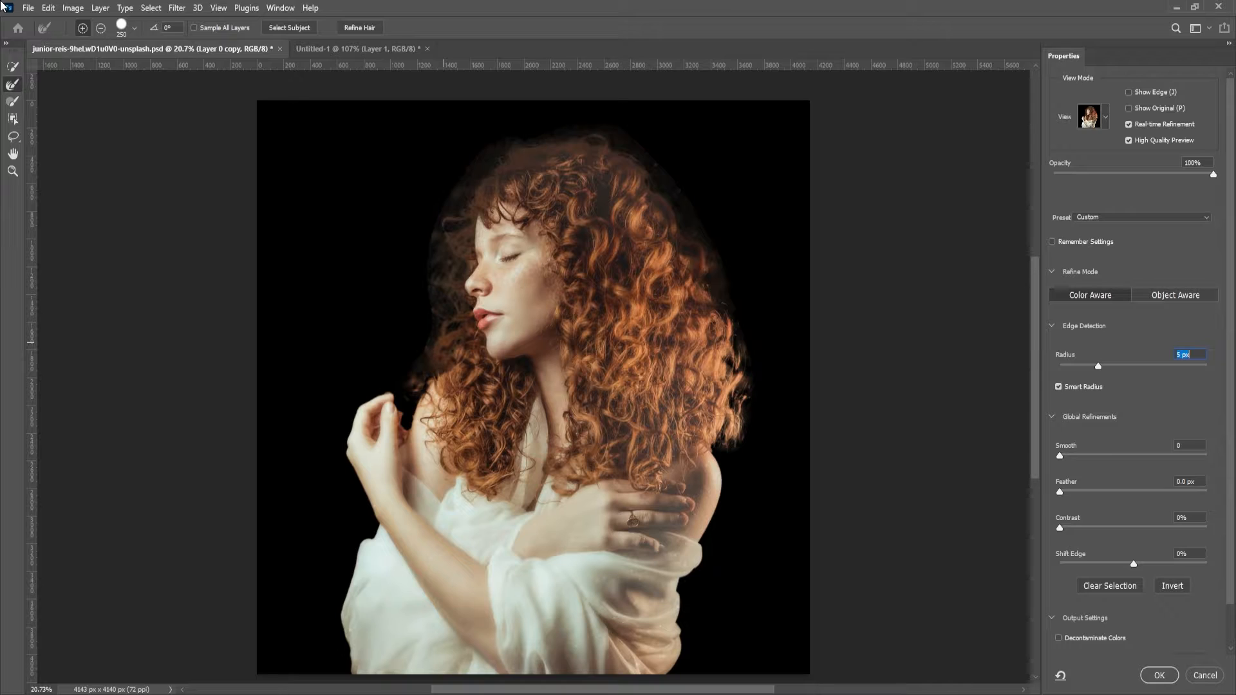
{"action": "mouse_move", "coordinate": [1134, 564]}
{"action": "left_mouse_down"}
{"action": "mouse_move", "coordinate": [1156, 577]}
{"action": "mouse_move", "coordinate": [1106, 567]}
{"action": "mouse_move", "coordinate": [1183, 599]}
{"action": "mouse_move", "coordinate": [1128, 585]}
{"action": "left_mouse_up"}
Enable Decontaminate Colors with a reduced amount and output the refined selection as a masked layer
{"action": "scroll", "coordinate": [1095, 599], "scroll_direction": "down", "scroll_amount": 2}
{"action": "left_click", "coordinate": [1058, 604]}
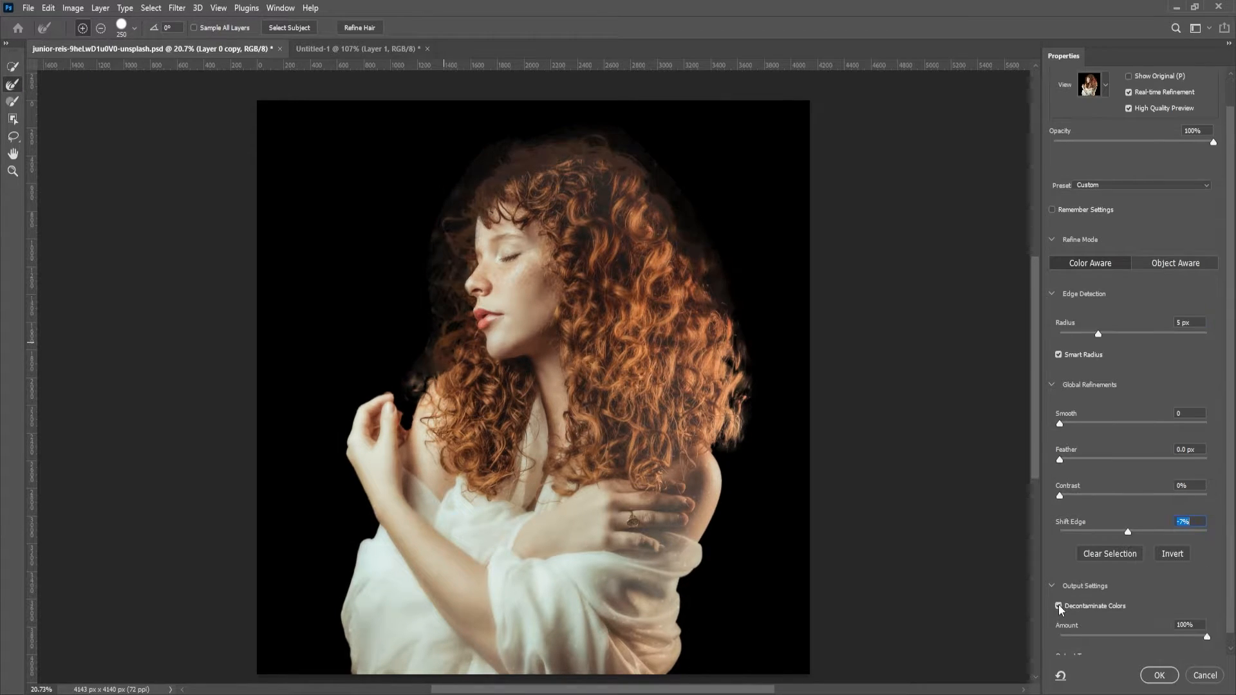
{"action": "left_click_drag", "start_coordinate": [1206, 628], "coordinate": [1182, 624]}
{"action": "left_click", "coordinate": [1159, 676]}
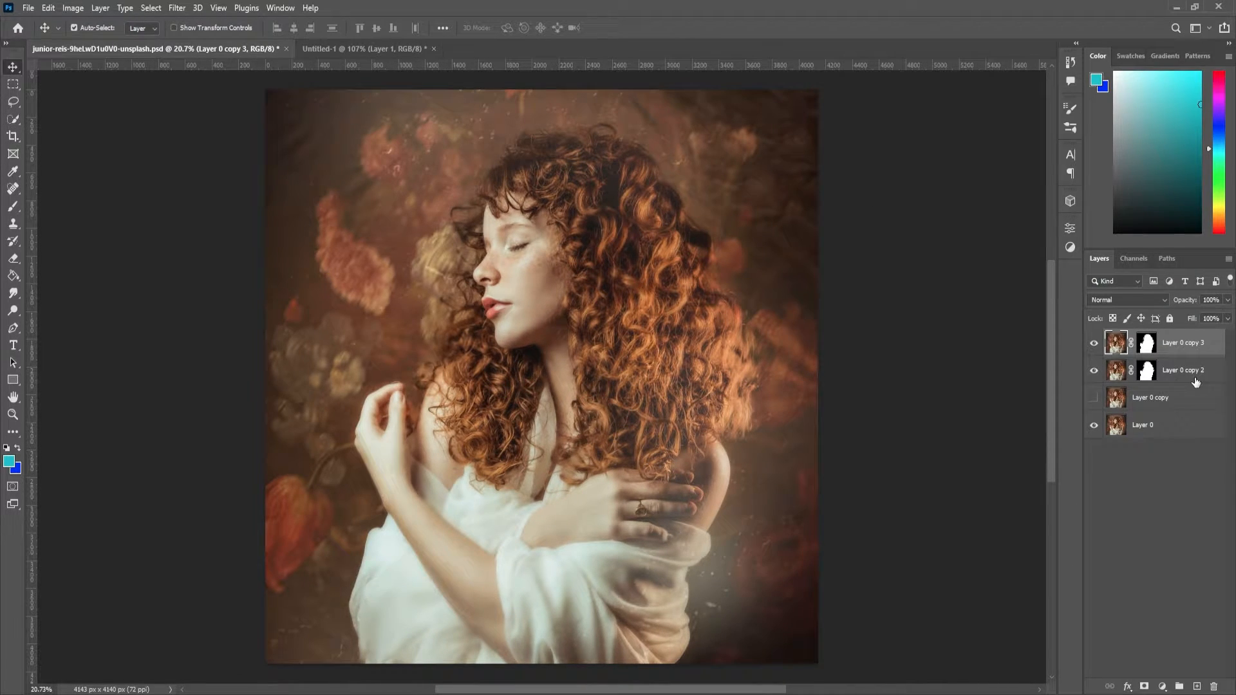
Merge the two masked cutout layers into a single layer
{"action": "left_click", "coordinate": [1195, 379], "text": "shift"}
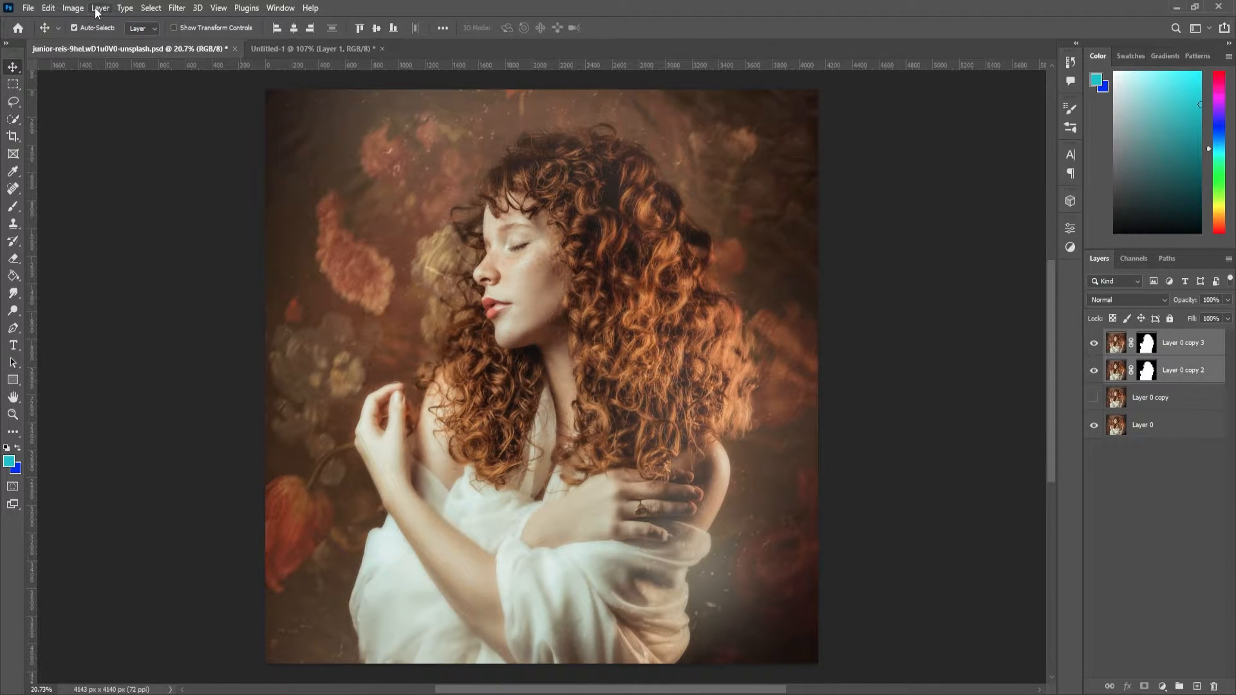
{"action": "left_click", "coordinate": [99, 8]}
{"action": "left_click", "coordinate": [128, 505]}
{"action": "left_click_drag", "start_coordinate": [584, 261], "coordinate": [295, 326]}
{"action": "key", "text": "ctrl+d"}
{"action": "key", "text": "Delete"}
{"action": "left_click", "coordinate": [274, 47]}
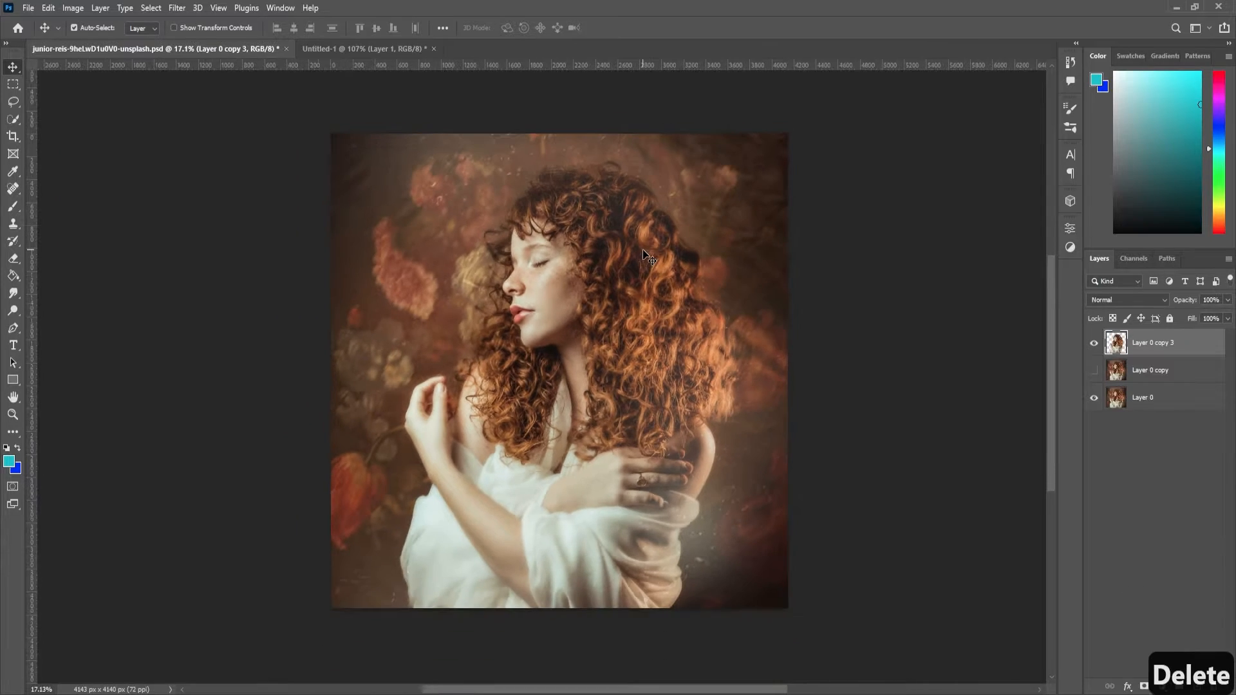
Quick-select the woman on the merged cutout layer and try to run Content-Aware Fill on it
{"action": "left_click", "coordinate": [14, 119]}
{"action": "mouse_move", "coordinate": [458, 604]}
{"action": "left_mouse_down"}
{"action": "mouse_move", "coordinate": [494, 346]}
{"action": "mouse_move", "coordinate": [580, 289]}
{"action": "mouse_move", "coordinate": [676, 309]}
{"action": "left_mouse_up"}
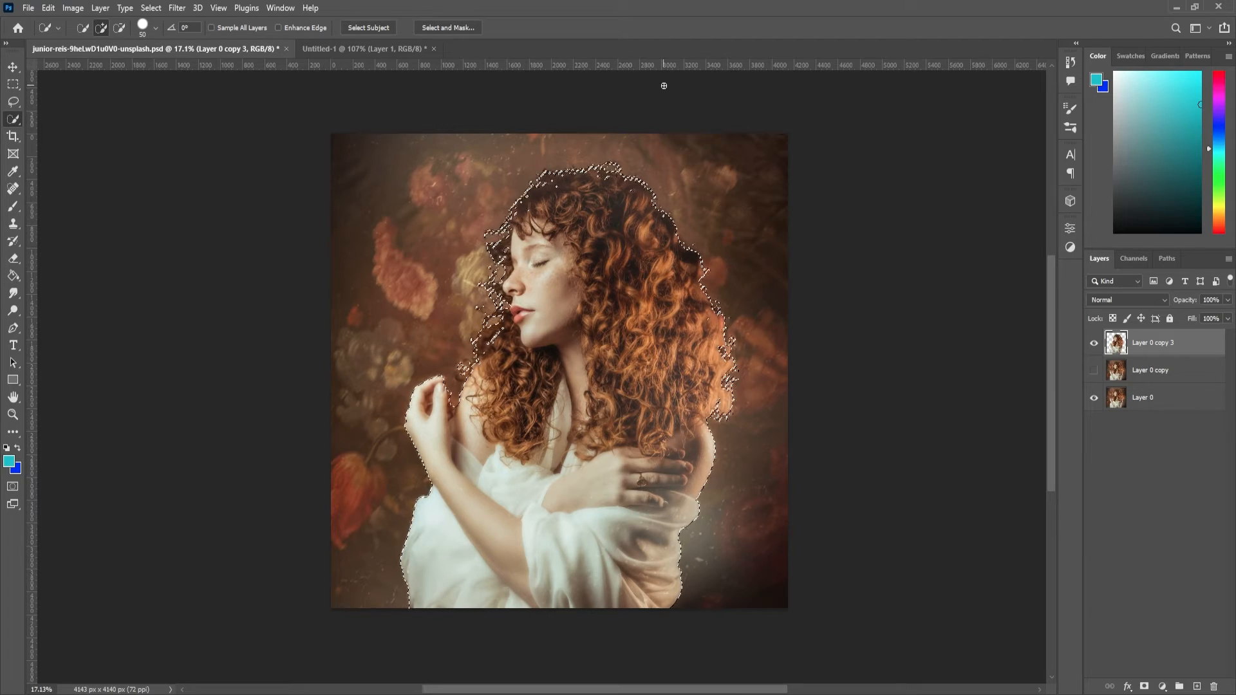
{"action": "left_click", "coordinate": [49, 8]}
{"action": "left_click", "coordinate": [96, 240]}
{"action": "left_click", "coordinate": [605, 265]}
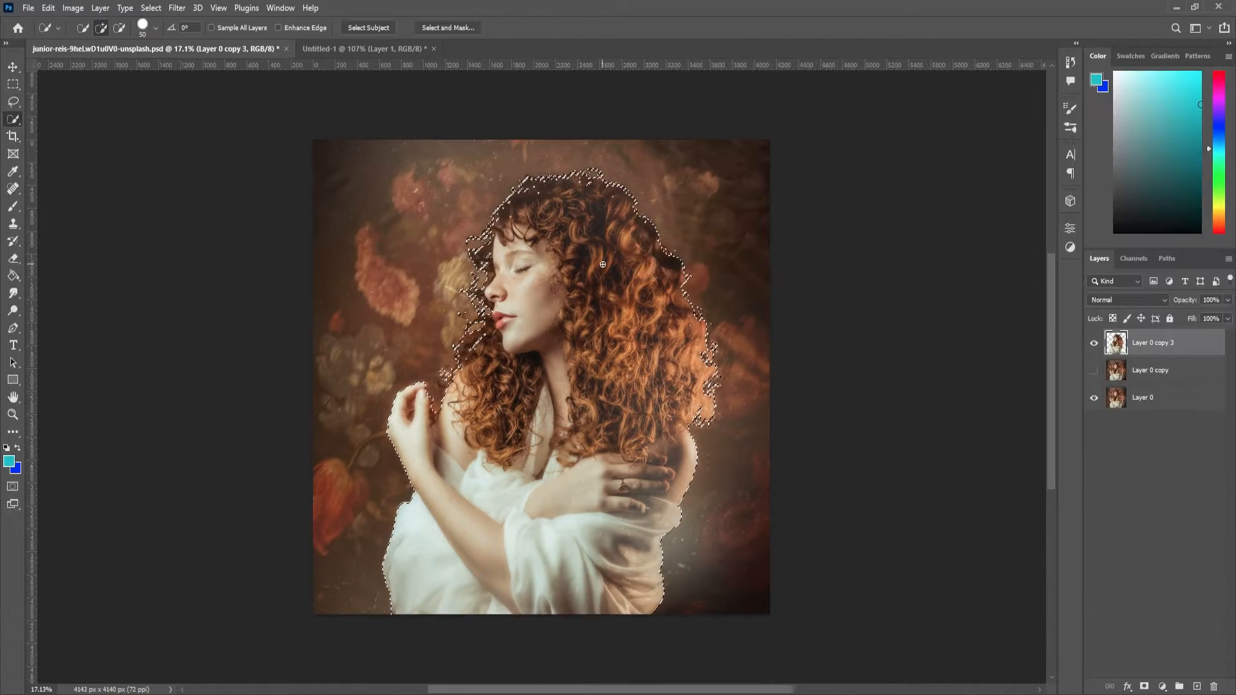
Copy the selected woman to a new layer, reselect her and try Content-Aware Fill on that copy
{"action": "key", "text": "ctrl+j"}
{"action": "left_click_drag", "start_coordinate": [596, 282], "coordinate": [479, 366]}
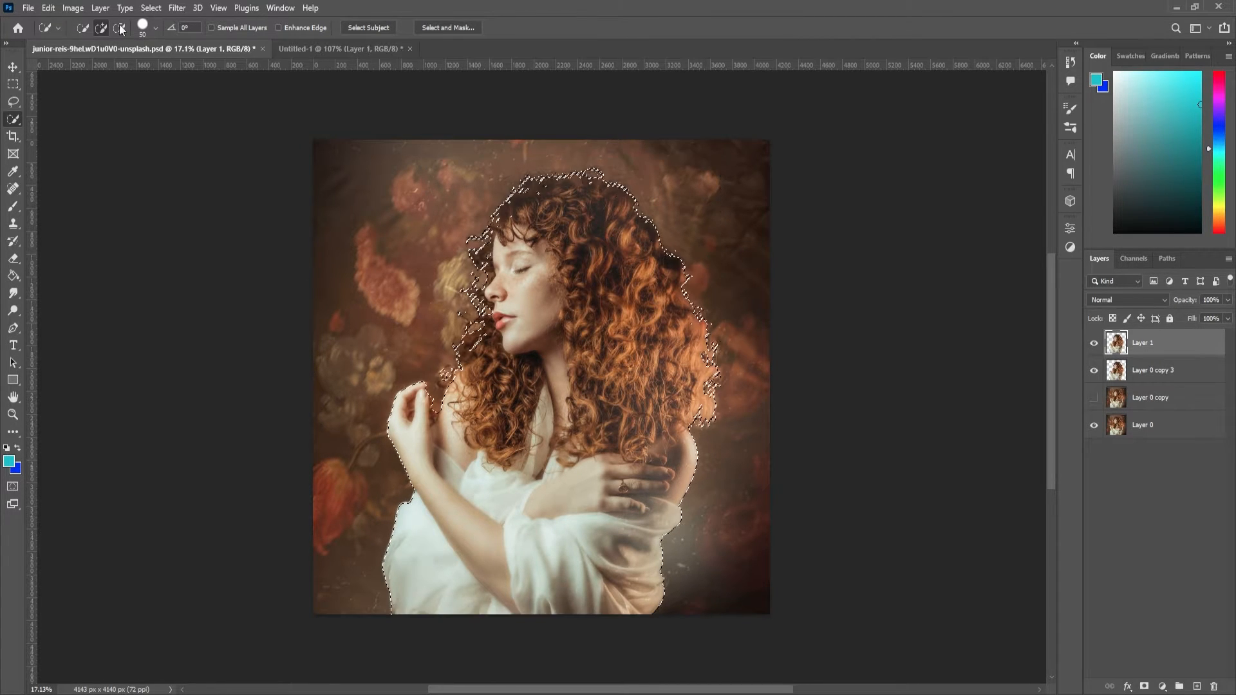
{"action": "left_click", "coordinate": [49, 7]}
{"action": "left_click", "coordinate": [95, 245]}
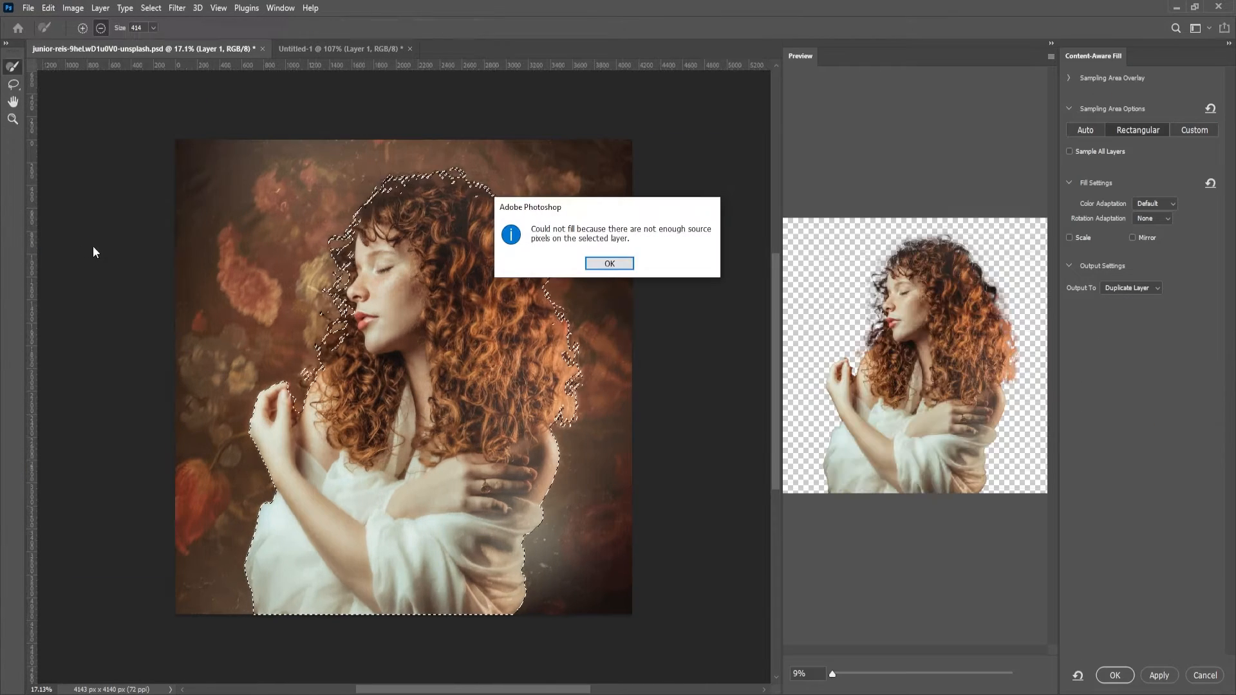
{"action": "left_click", "coordinate": [612, 265]}
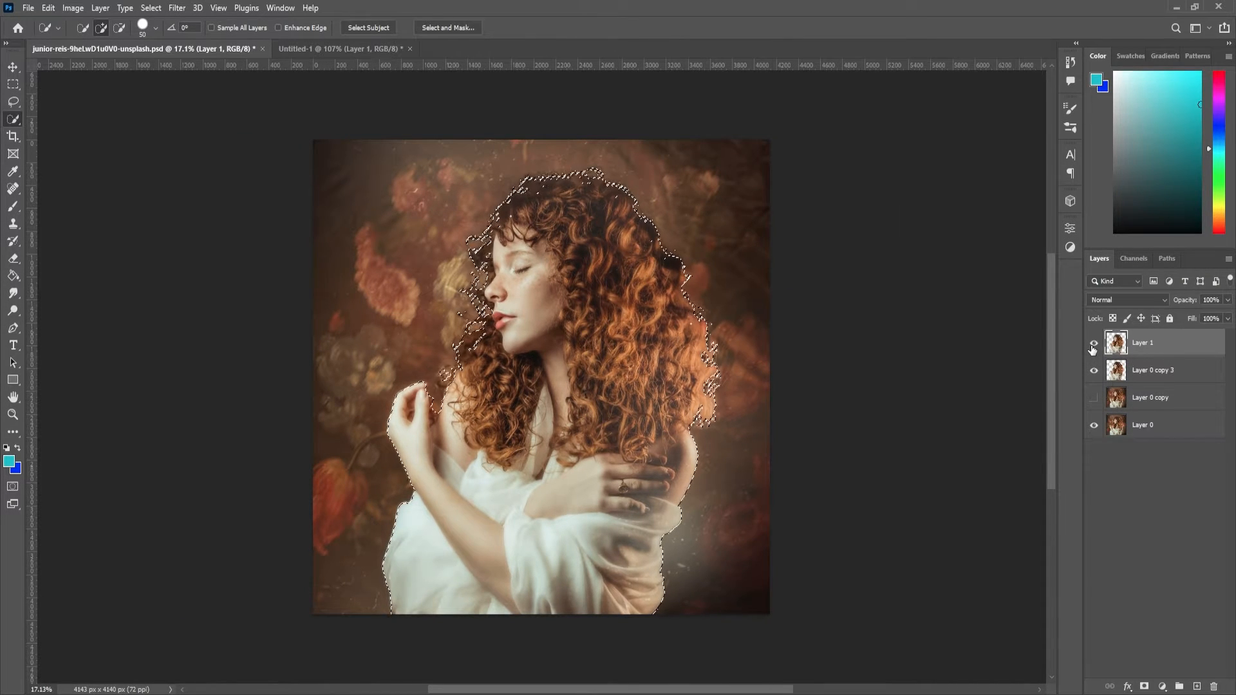
Run Select Subject on Layer 0, replacing the current selection
{"action": "left_click", "coordinate": [1160, 430]}
{"action": "left_click", "coordinate": [371, 28]}
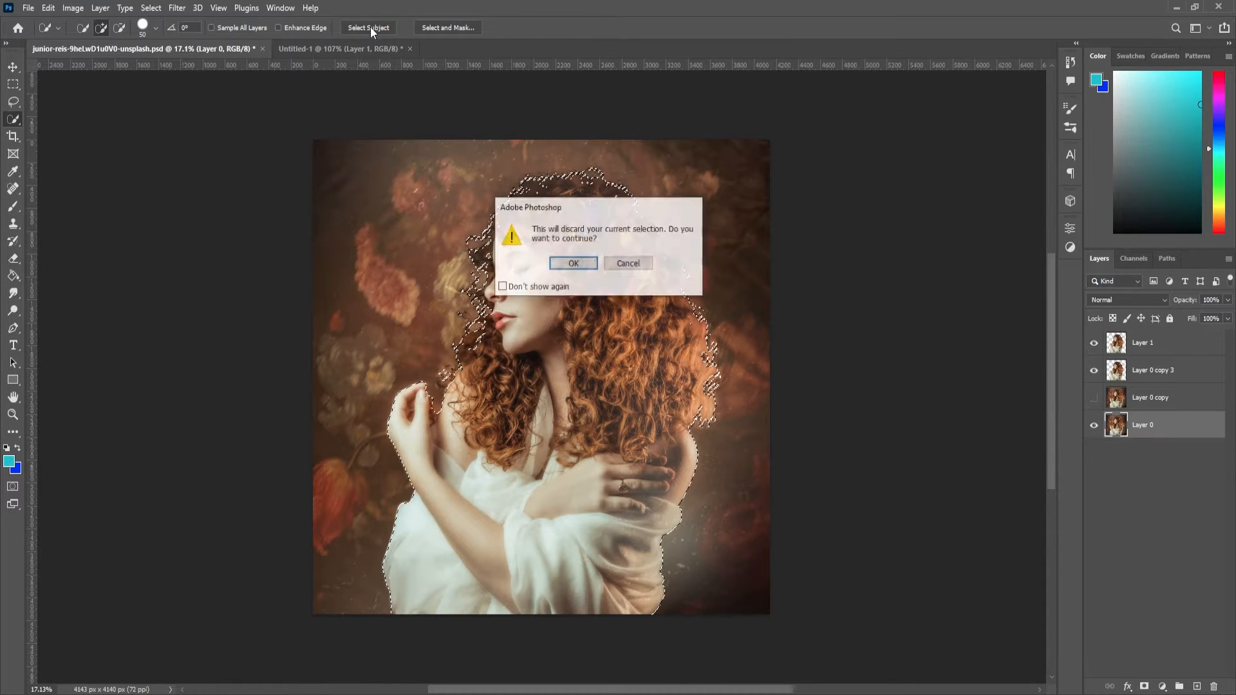
{"action": "left_click", "coordinate": [573, 263]}
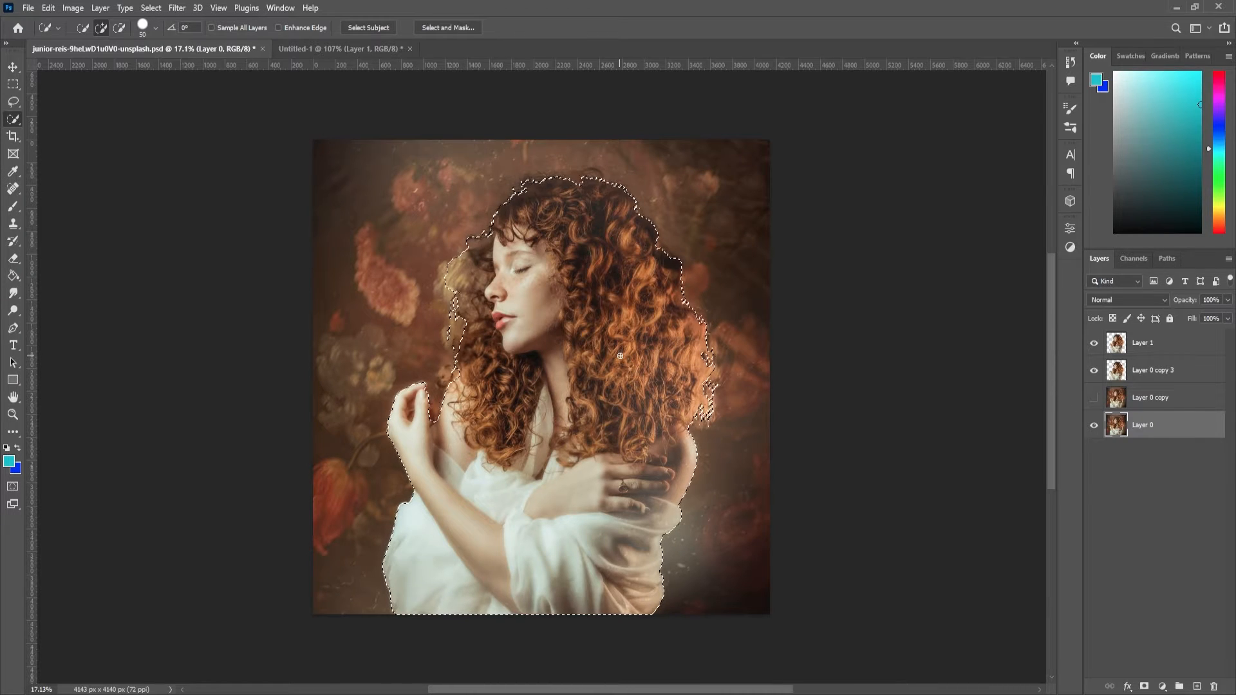
Refine the subject selection beside the face and along the top of the hair with a size 80 selection brush
{"action": "key", "text": "bracketleft"}
{"action": "key", "text": "bracketleft"}
{"action": "key", "text": "bracketleft"}
{"action": "key", "text": "bracketleft"}
{"action": "key", "text": "bracketleft"}
{"action": "key", "text": "bracketleft"}
{"action": "key", "text": "bracketleft"}
{"action": "key", "text": "bracketleft"}
{"action": "key", "text": "bracketleft"}
{"action": "key", "text": "bracketleft"}
{"action": "key", "text": "bracketleft"}
{"action": "key", "text": "bracketleft"}
{"action": "key", "text": "bracketleft"}
{"action": "key", "text": "bracketleft"}
{"action": "key", "text": "bracketleft"}
{"action": "key", "text": "bracketleft"}
{"action": "key", "text": "bracketleft"}
{"action": "key", "text": "bracketleft"}
{"action": "key", "text": "bracketright"}
{"action": "key", "text": "bracketright"}
{"action": "key", "text": "bracketright"}
{"action": "key", "text": "bracketright"}
{"action": "key", "text": "bracketright"}
{"action": "key", "text": "bracketright"}
{"action": "key", "text": "bracketright"}
{"action": "key", "text": "bracketright"}
{"action": "left_click_drag", "start_coordinate": [459, 254], "coordinate": [480, 306]}
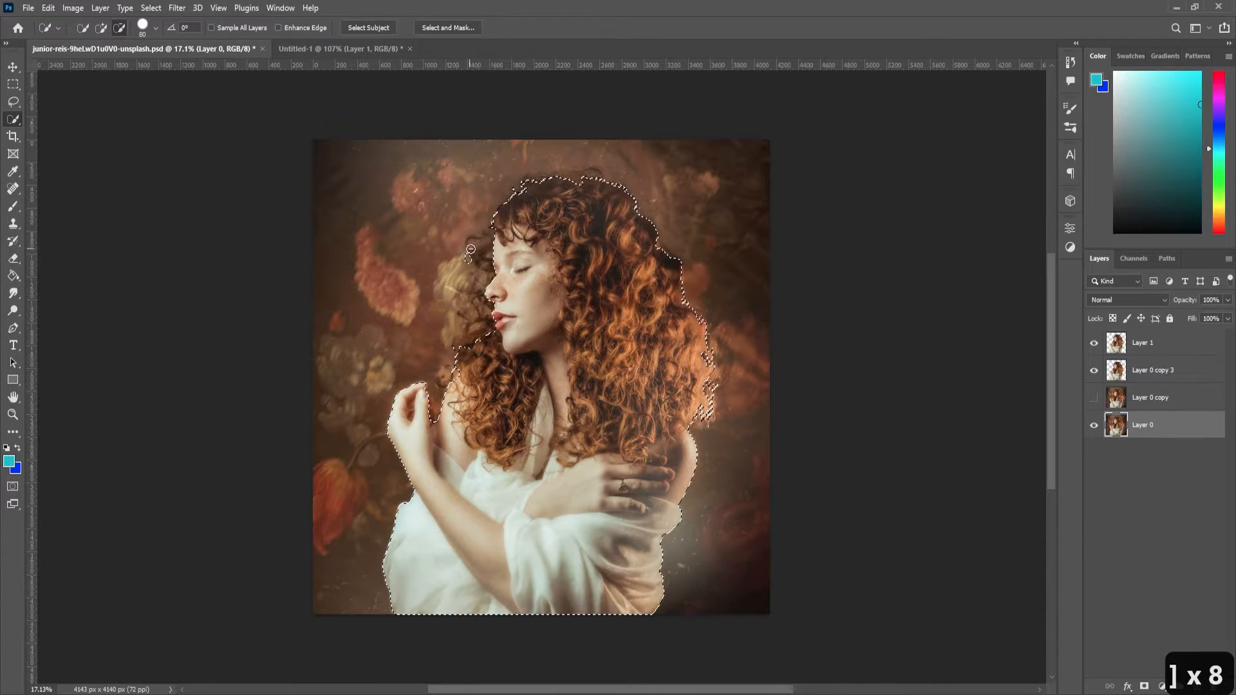
{"action": "left_click_drag", "start_coordinate": [490, 243], "coordinate": [478, 253]}
{"action": "left_click_drag", "start_coordinate": [559, 182], "coordinate": [585, 182]}
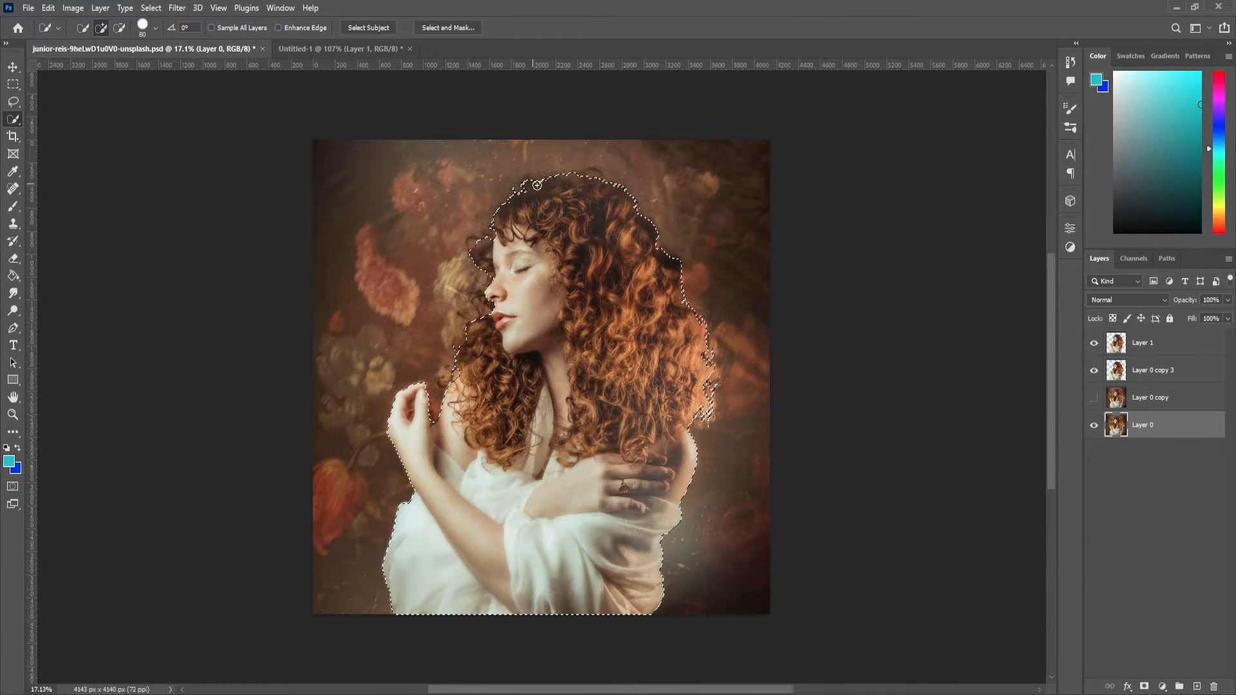
Fill the selected woman with Content-Aware Fill, outputting the result to a duplicate layer
{"action": "left_click", "coordinate": [48, 8]}
{"action": "left_click", "coordinate": [101, 234]}
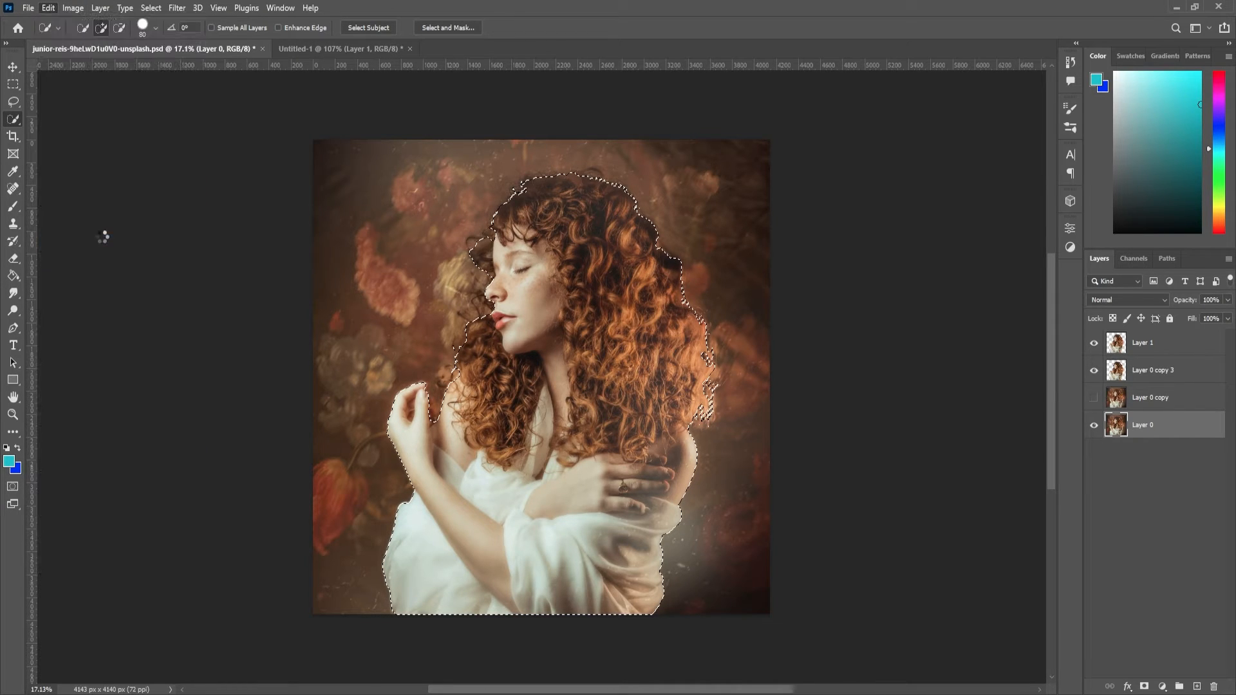
{"action": "left_click", "coordinate": [1158, 288]}
{"action": "left_click", "coordinate": [1151, 322]}
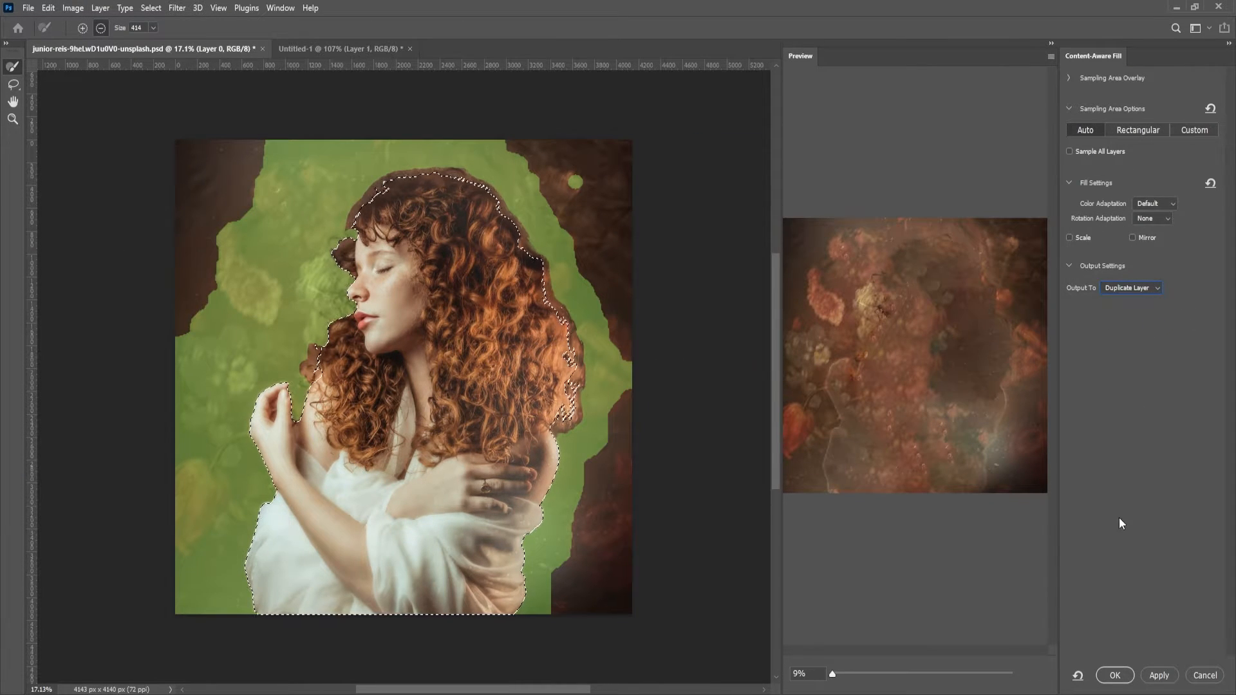
{"action": "left_click", "coordinate": [1115, 675]}
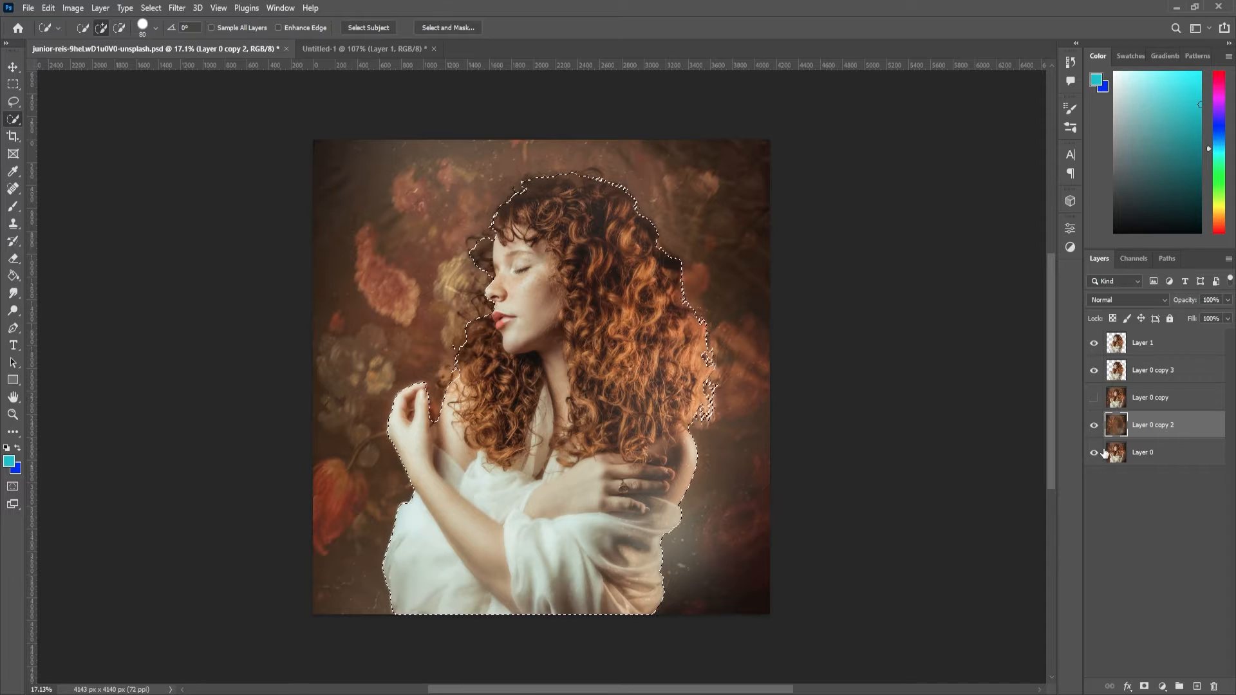
Clear the selection and hide Layer 1 and Layer 0 copy 3 to expose the filled background
{"action": "key", "text": "ctrl+d"}
{"action": "left_click", "coordinate": [1093, 370]}
{"action": "left_click", "coordinate": [1094, 342]}
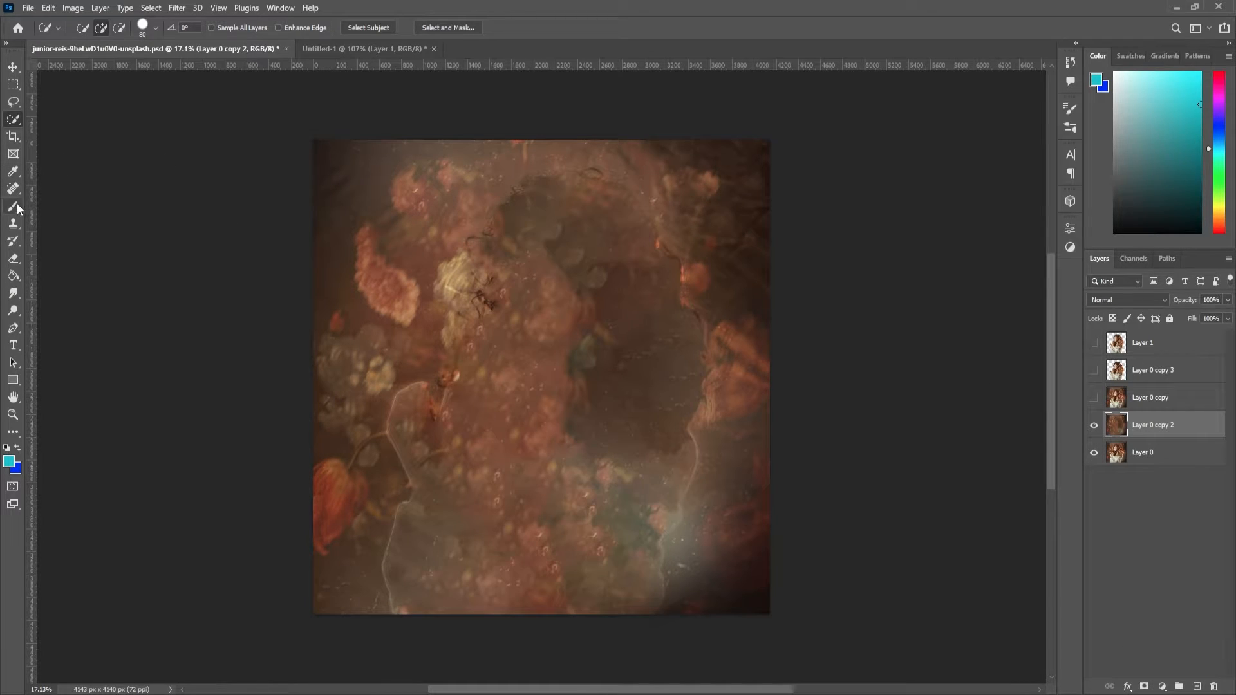
{"action": "left_click", "coordinate": [13, 259]}
{"action": "key", "text": "bracketright"}
{"action": "key", "text": "bracketright"}
{"action": "key", "text": "bracketright"}
{"action": "key", "text": "bracketright"}
{"action": "key", "text": "bracketright"}
{"action": "key", "text": "bracketright"}
{"action": "key", "text": "bracketright"}
{"action": "key", "text": "bracketright"}
{"action": "key", "text": "ctrl+z"}
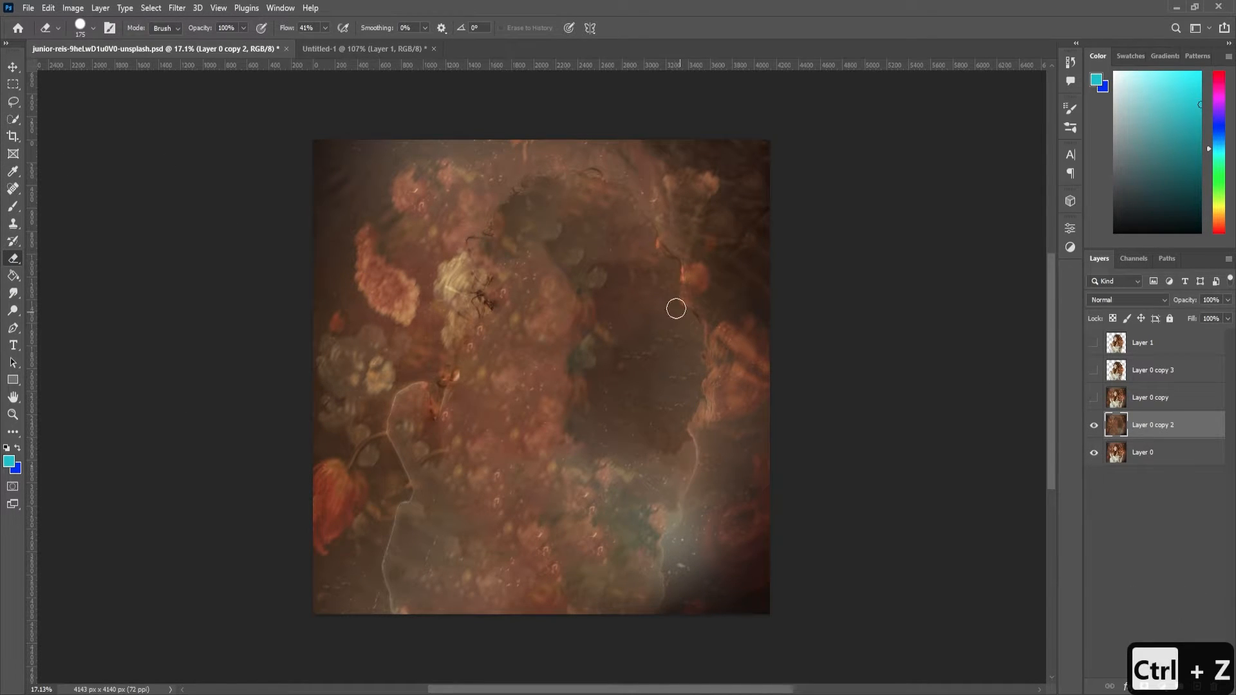
Apply a 14 px Tilt-Shift blur to the filled background layer, with its focus centre near the lower edge of the image
{"action": "left_click", "coordinate": [177, 8]}
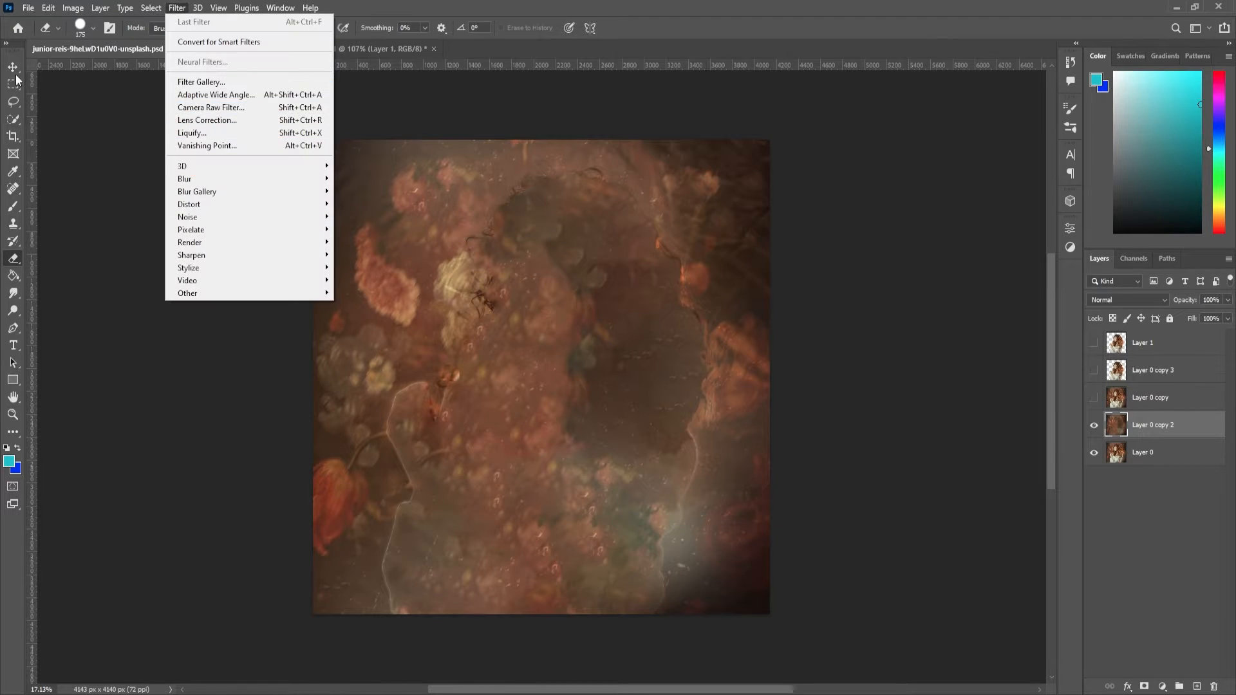
{"action": "left_click", "coordinate": [13, 67]}
{"action": "left_click", "coordinate": [177, 8]}
{"action": "mouse_move", "coordinate": [230, 184]}
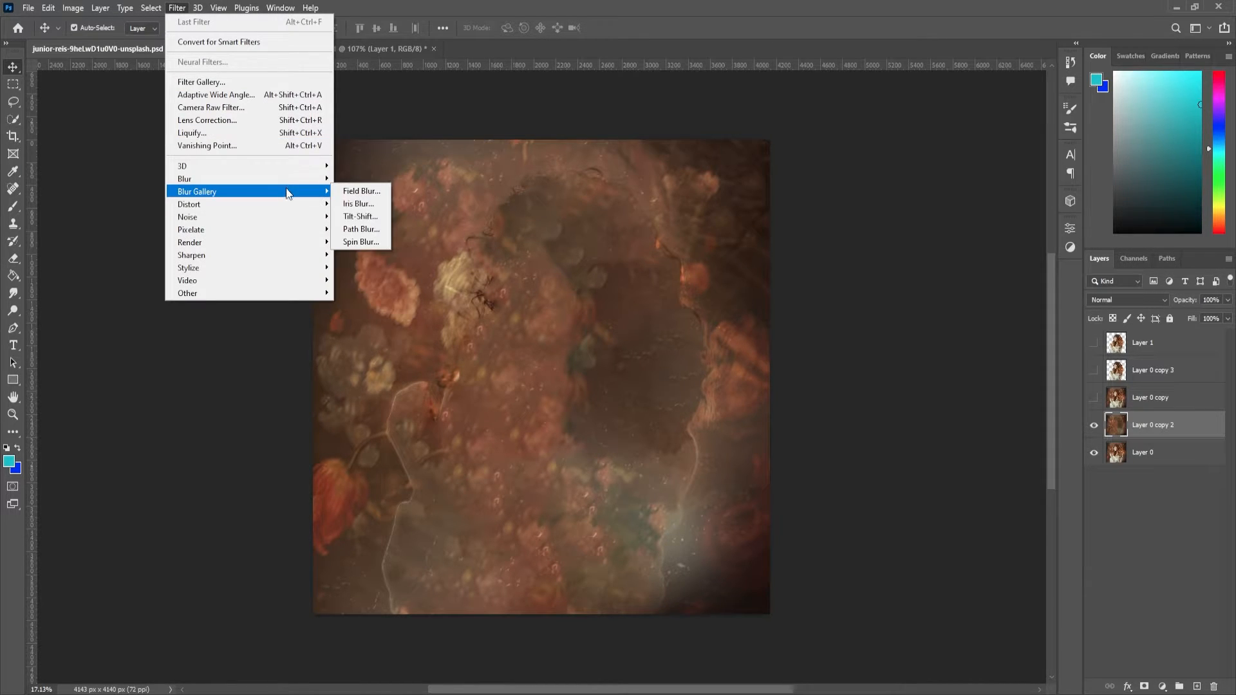
{"action": "left_click", "coordinate": [357, 216]}
{"action": "left_click_drag", "start_coordinate": [1153, 143], "coordinate": [1141, 148]}
{"action": "left_click_drag", "start_coordinate": [548, 377], "coordinate": [527, 581]}
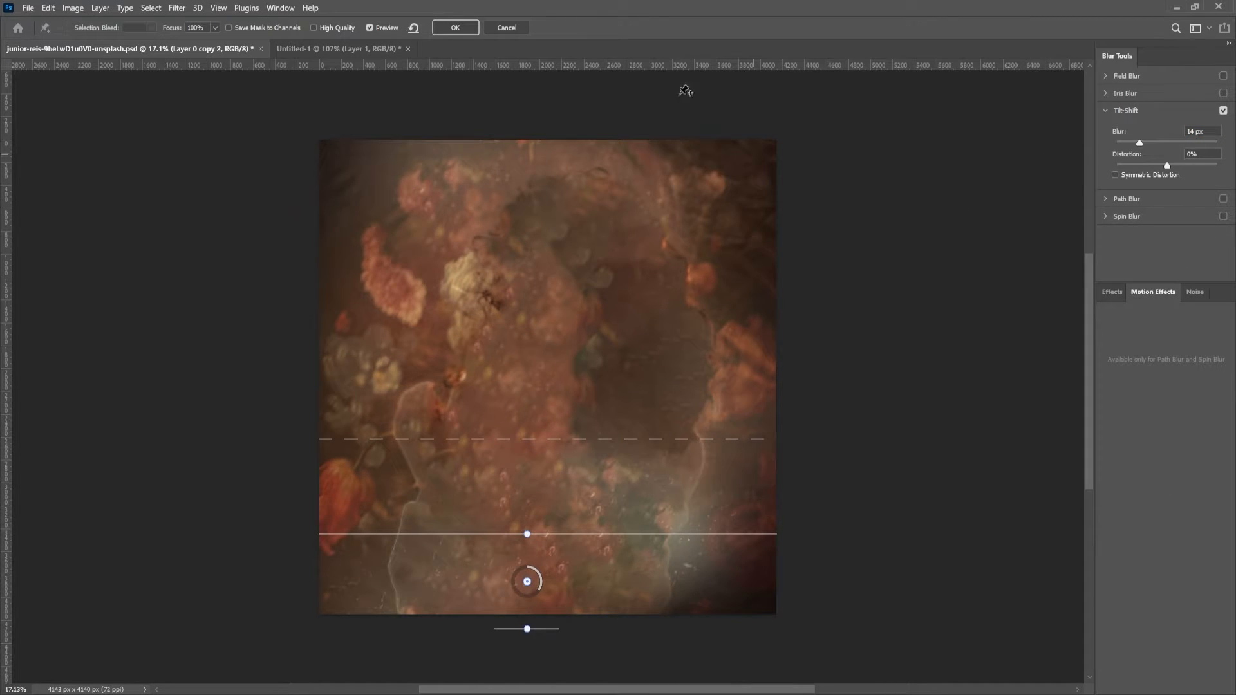
{"action": "key", "text": "Return"}
Apply a Lens Blur with a Hexagon (6) iris and a radius of 21 to the filled background layer
{"action": "left_click", "coordinate": [177, 8]}
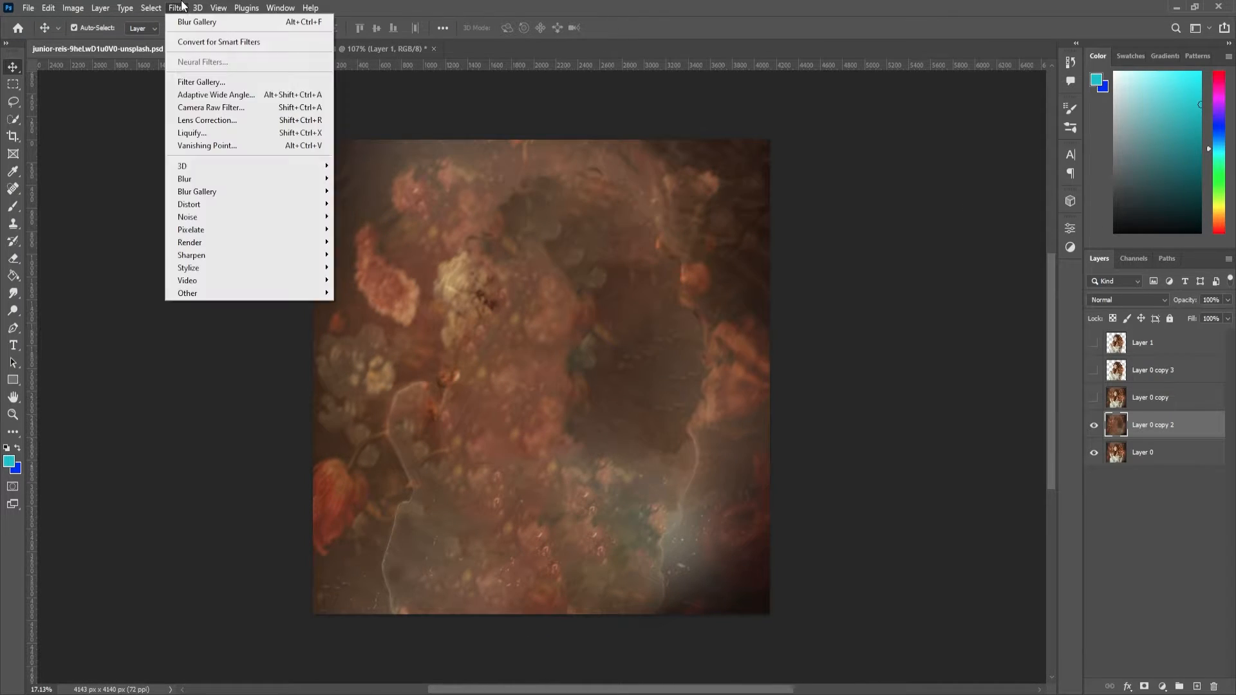
{"action": "mouse_move", "coordinate": [193, 177]}
{"action": "left_click", "coordinate": [367, 242]}
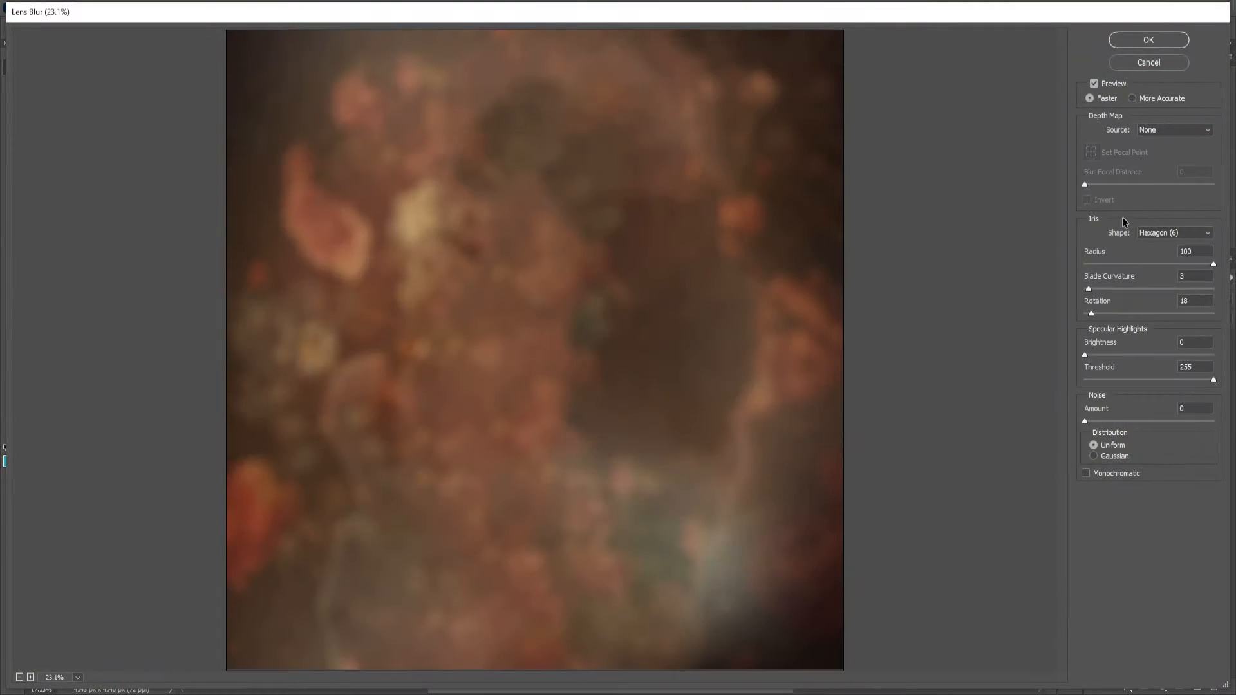
{"action": "left_click_drag", "start_coordinate": [1214, 265], "coordinate": [1111, 267]}
{"action": "left_click", "coordinate": [1171, 232]}
{"action": "left_click", "coordinate": [1165, 287]}
{"action": "left_click", "coordinate": [1202, 232]}
{"action": "left_click", "coordinate": [1166, 277]}
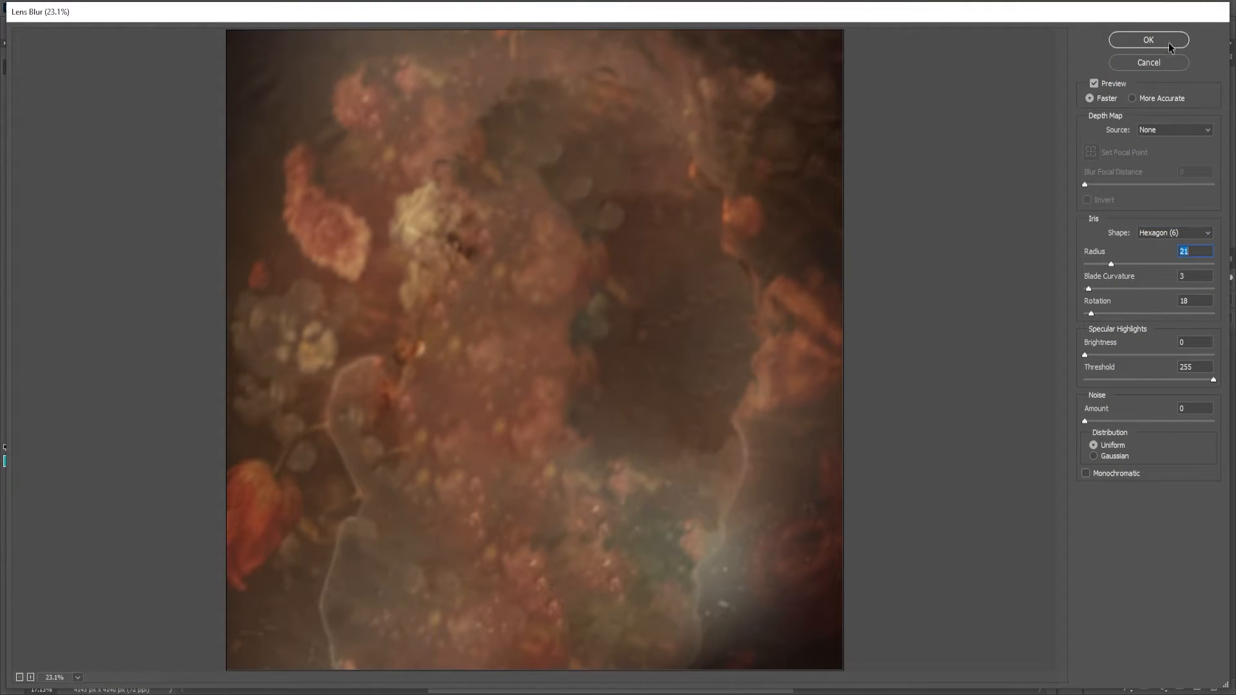
{"action": "left_click", "coordinate": [1149, 40]}
Apply a slight Gaussian Blur to the filled background layer
{"action": "left_click", "coordinate": [177, 7]}
{"action": "left_click", "coordinate": [367, 227]}
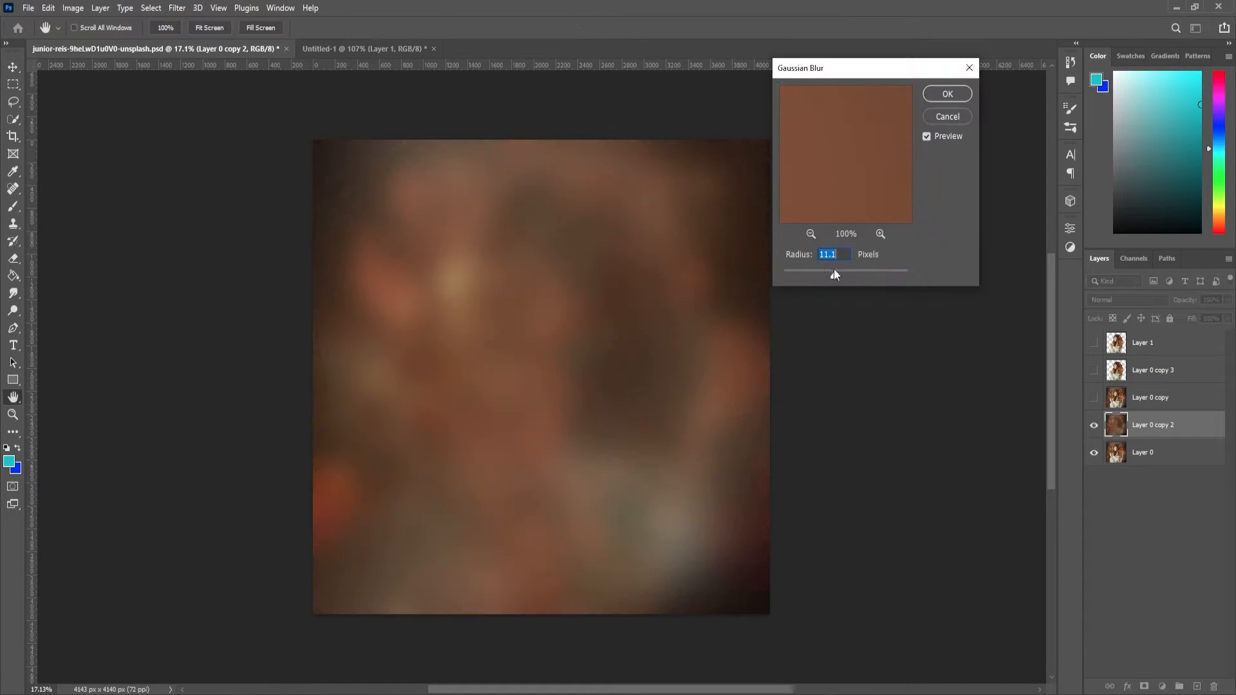
{"action": "left_click_drag", "start_coordinate": [835, 274], "coordinate": [811, 278]}
{"action": "left_click", "coordinate": [956, 89]}
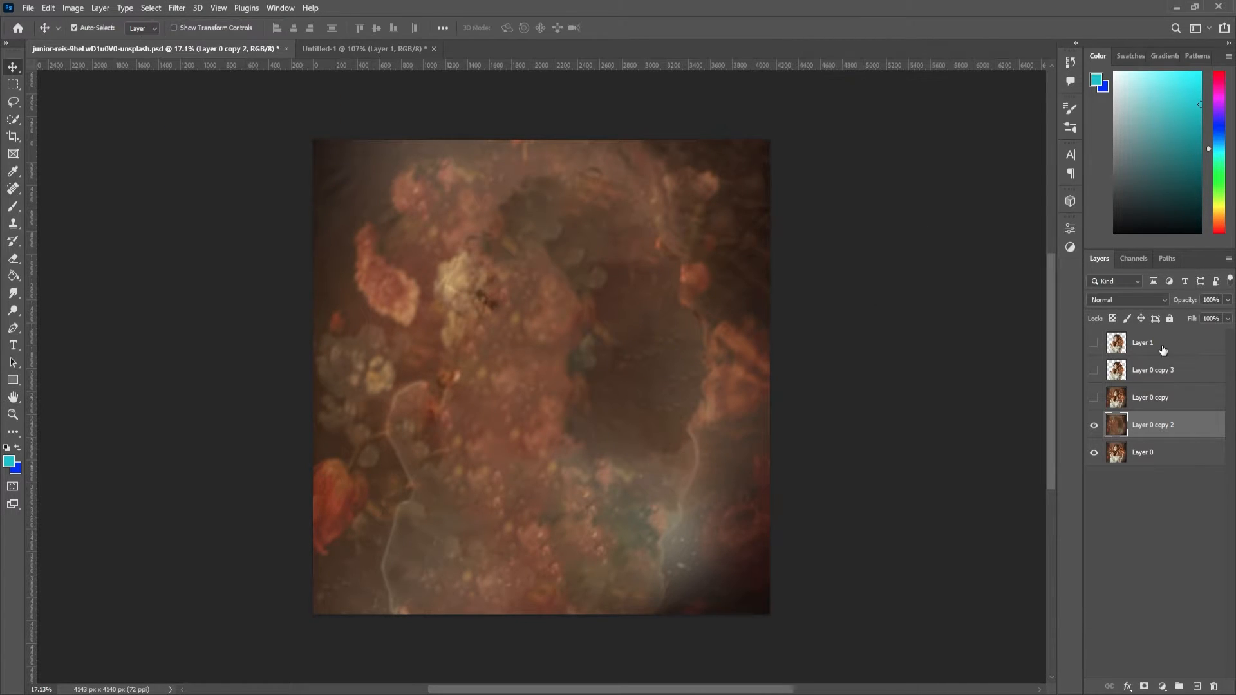
Show Layer 1 and Layer 0 copy 3 over the blurred background, keeping Layer 0 copy hidden
{"action": "left_click", "coordinate": [1161, 346]}
{"action": "left_click", "coordinate": [1094, 343]}
{"action": "left_click", "coordinate": [1094, 343]}
{"action": "left_click", "coordinate": [1094, 372]}
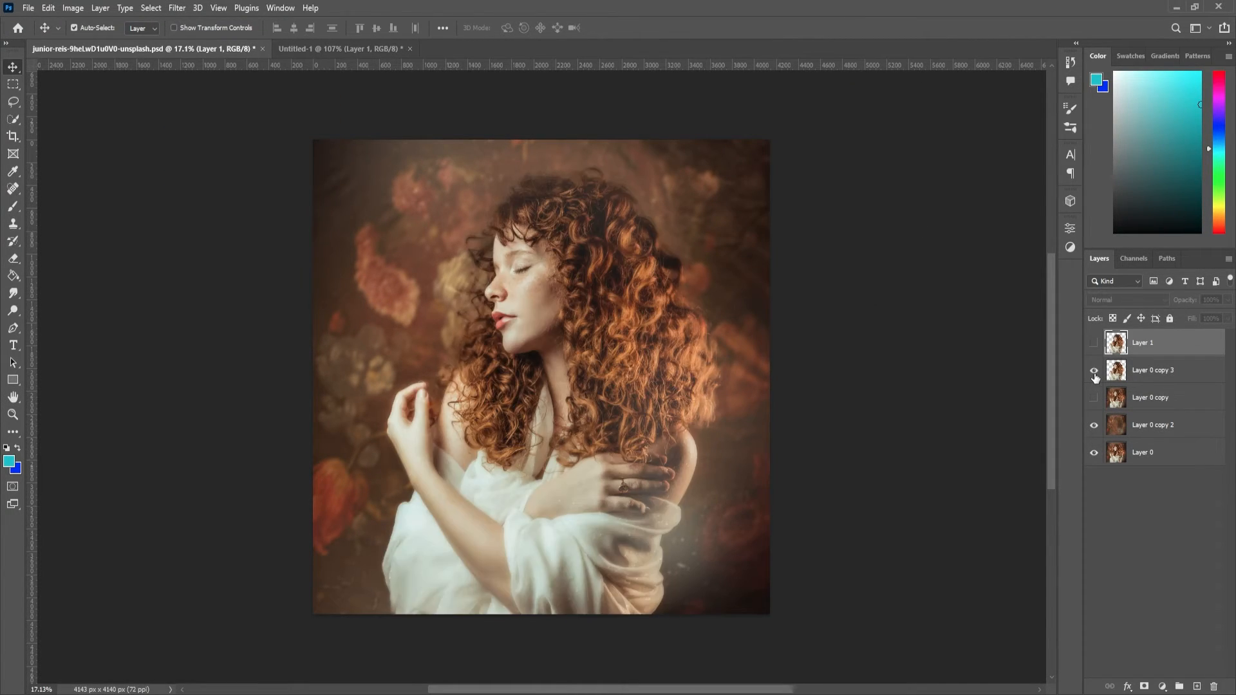
{"action": "left_click", "coordinate": [1094, 398]}
{"action": "left_click", "coordinate": [1093, 343]}
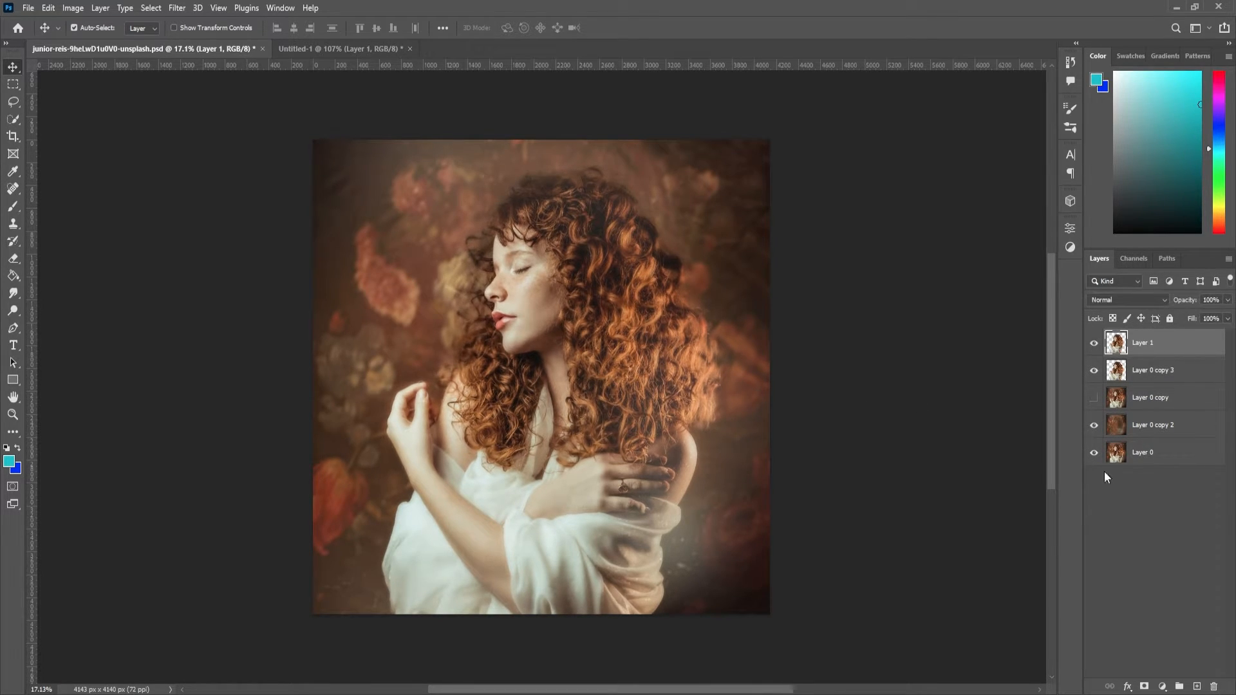
Select Layer 0 copy 2 and soften the flowers behind the woman further with another Gaussian Blur
{"action": "left_click", "coordinate": [1127, 427]}
{"action": "left_click", "coordinate": [177, 8]}
{"action": "mouse_move", "coordinate": [186, 177]}
{"action": "left_click", "coordinate": [373, 257]}
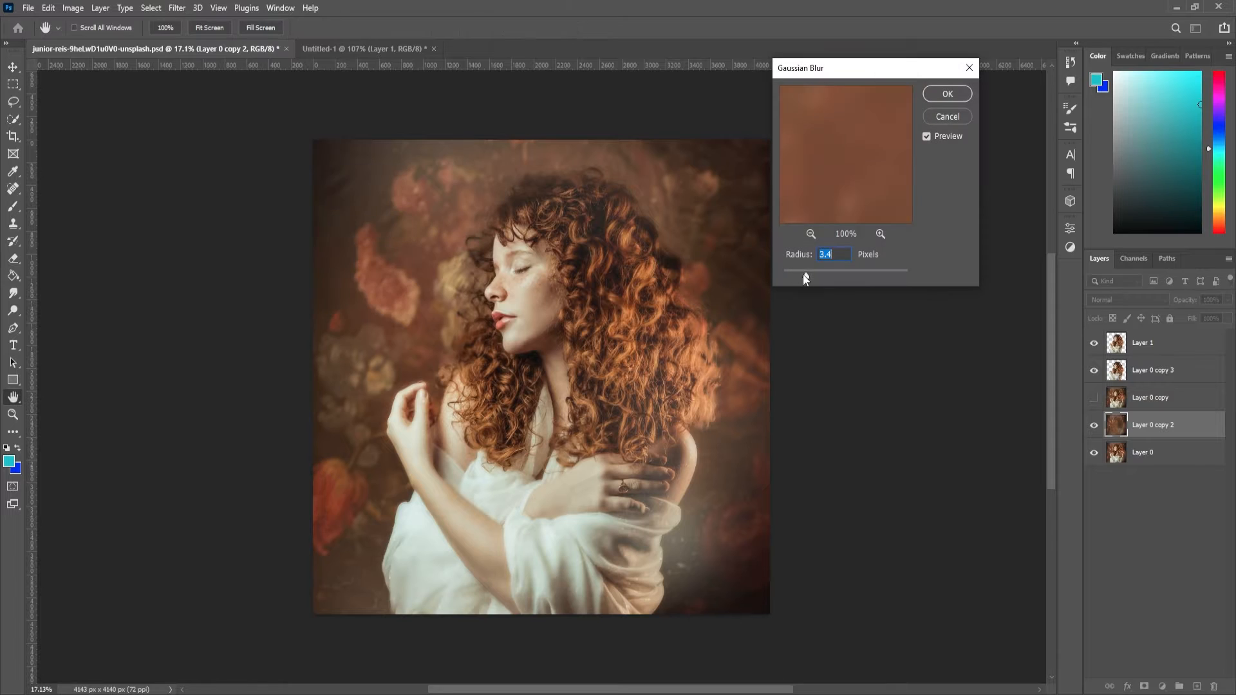
{"action": "mouse_move", "coordinate": [817, 274]}
{"action": "left_mouse_down"}
{"action": "mouse_move", "coordinate": [847, 272]}
{"action": "mouse_move", "coordinate": [826, 276]}
{"action": "left_mouse_up"}
{"action": "key", "text": "Return"}
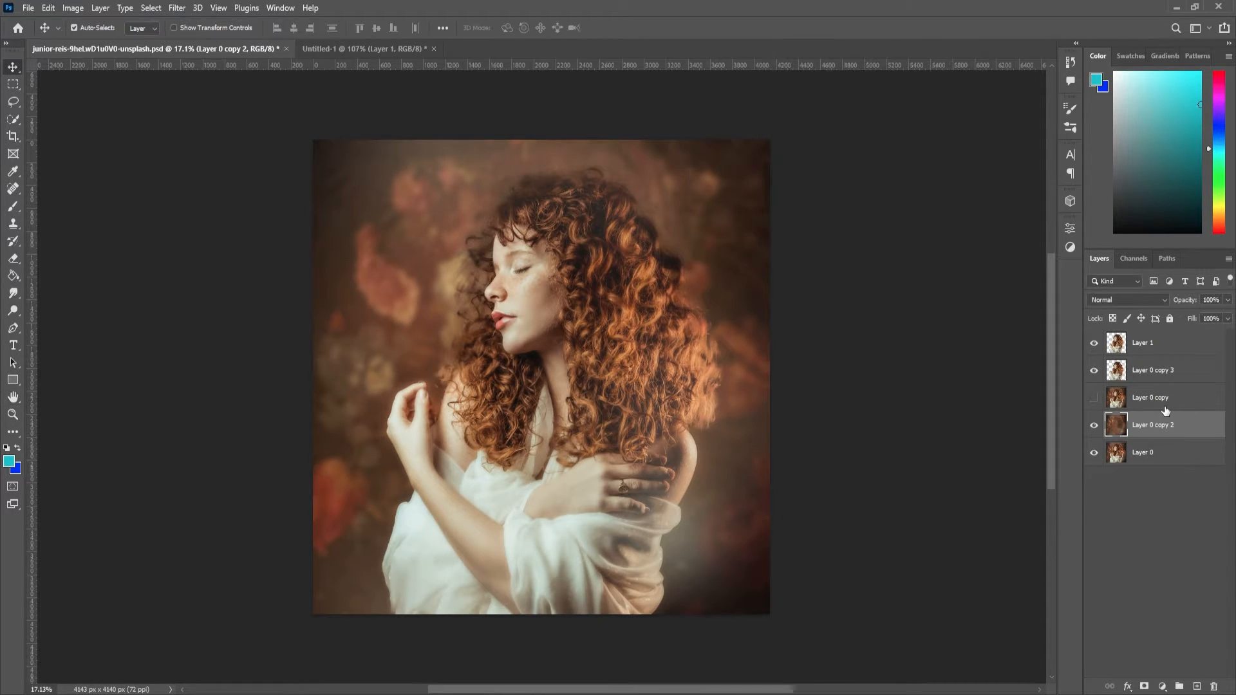
{"action": "left_click", "coordinate": [1096, 399]}
{"action": "scroll", "coordinate": [529, 288], "scroll_direction": "up", "scroll_amount": 5}
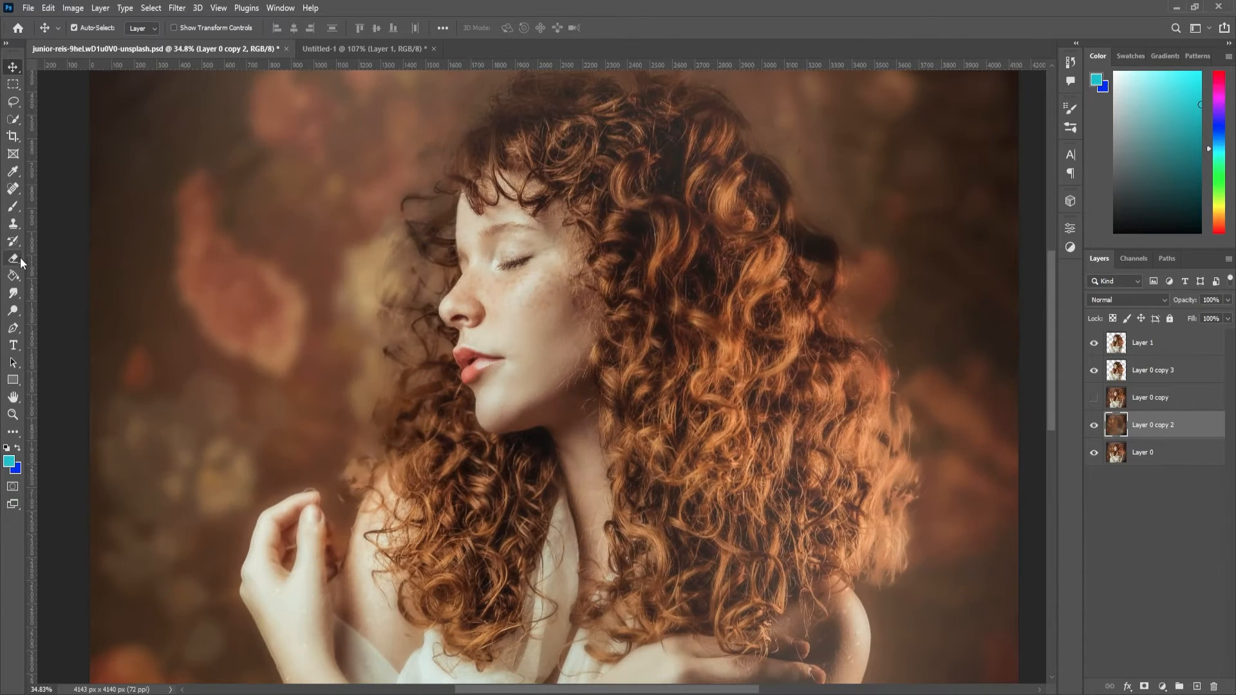
{"action": "left_click", "coordinate": [13, 259]}
{"action": "left_click", "coordinate": [383, 256]}
{"action": "key", "text": "ctrl+z"}
{"action": "left_click", "coordinate": [13, 207]}
{"action": "scroll", "coordinate": [490, 252], "scroll_direction": "down", "scroll_amount": 4}
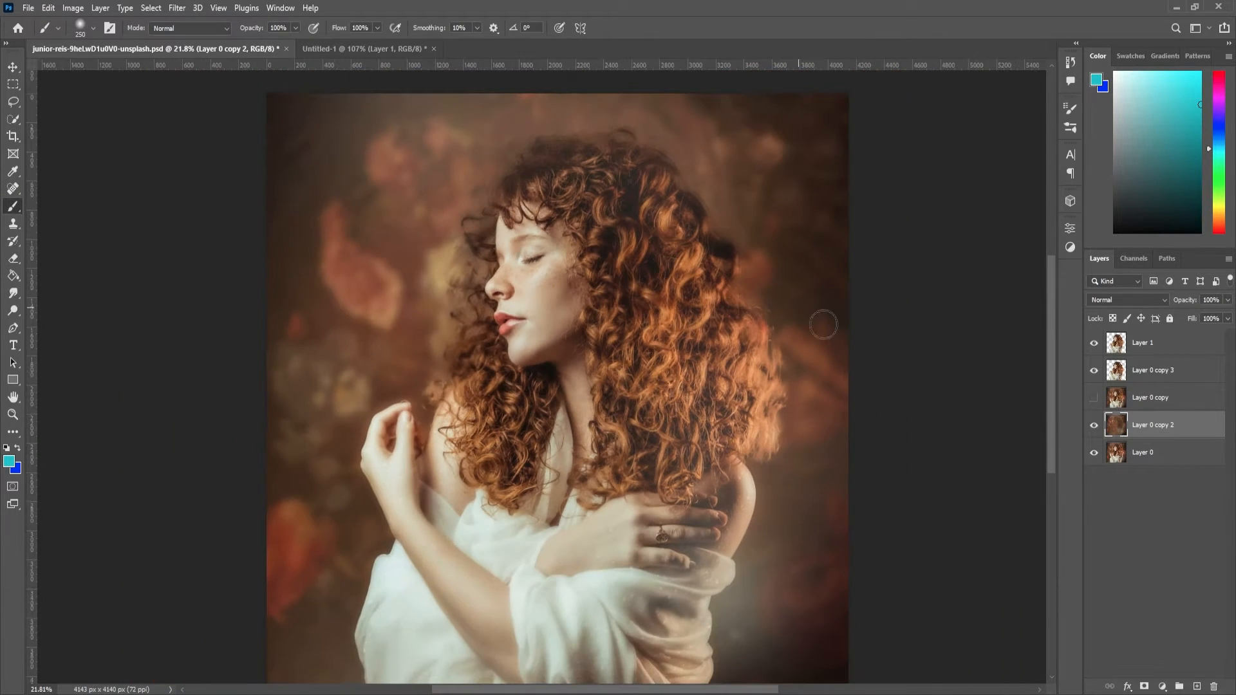
{"action": "left_click", "coordinate": [1110, 371]}
{"action": "left_click_drag", "start_coordinate": [647, 121], "coordinate": [710, 180]}
{"action": "key", "text": "ctrl+z"}
Stamp all visible layers into a new merged layer at the top of the stack, above Layer 1
{"action": "left_click", "coordinate": [13, 259]}
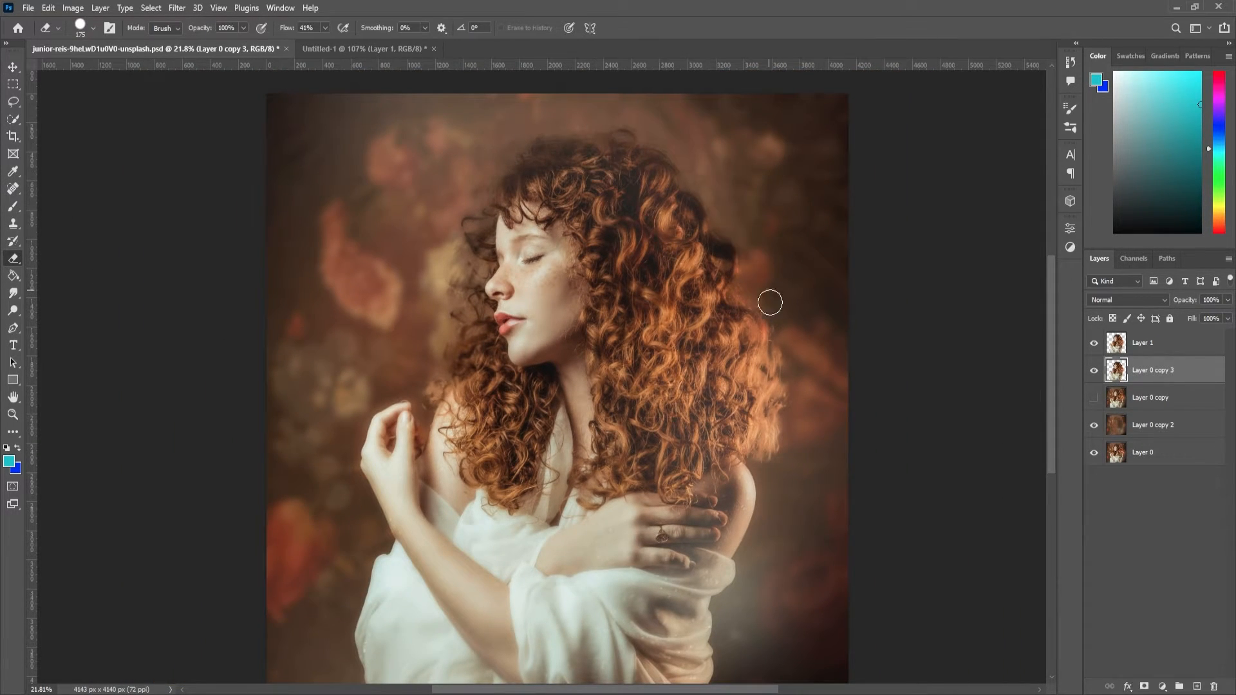
{"action": "key", "text": "alt+bracketright"}
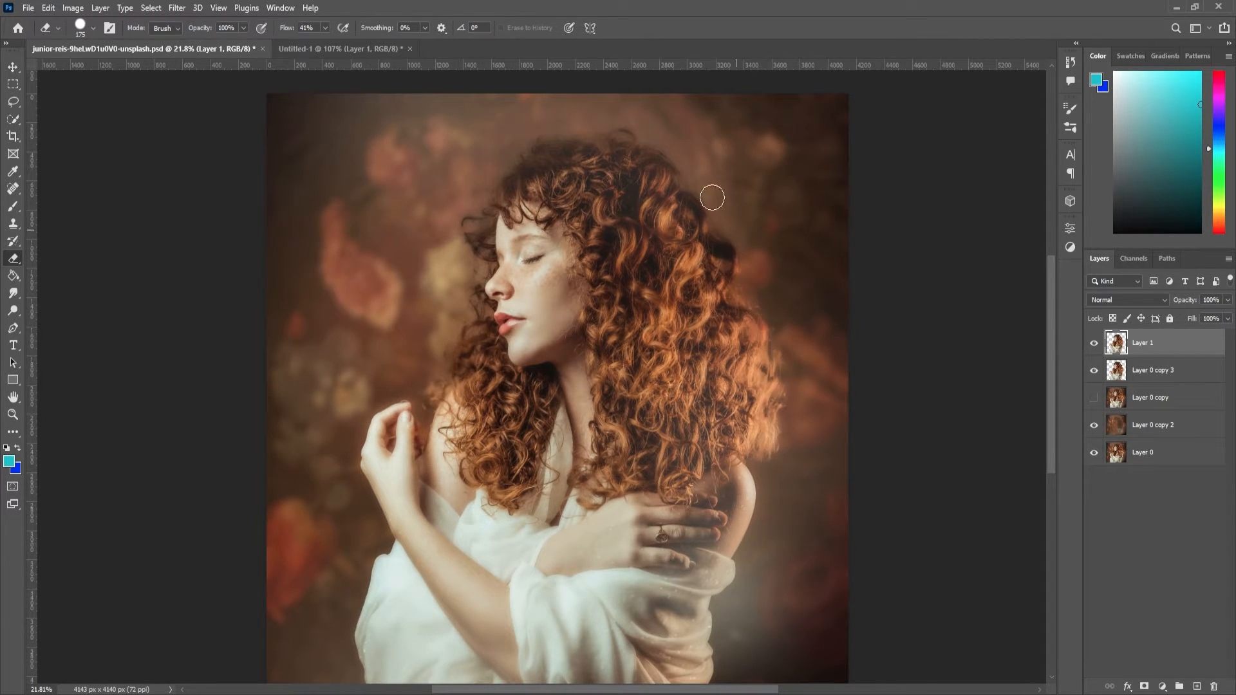
{"action": "scroll", "coordinate": [734, 367], "scroll_direction": "down", "scroll_amount": 5}
{"action": "scroll", "coordinate": [539, 382], "scroll_direction": "up", "scroll_amount": 4}
{"action": "left_click_drag", "start_coordinate": [930, 354], "coordinate": [849, 344]}
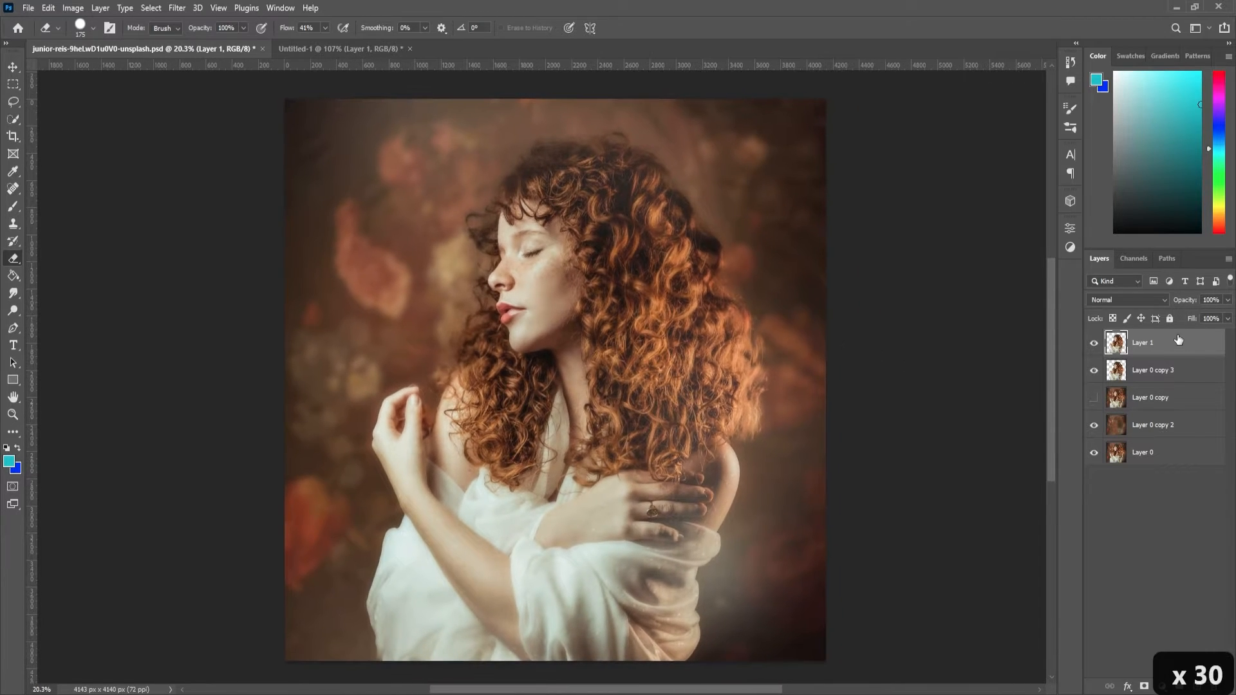
{"action": "key", "text": "ctrl+alt+shift+e"}
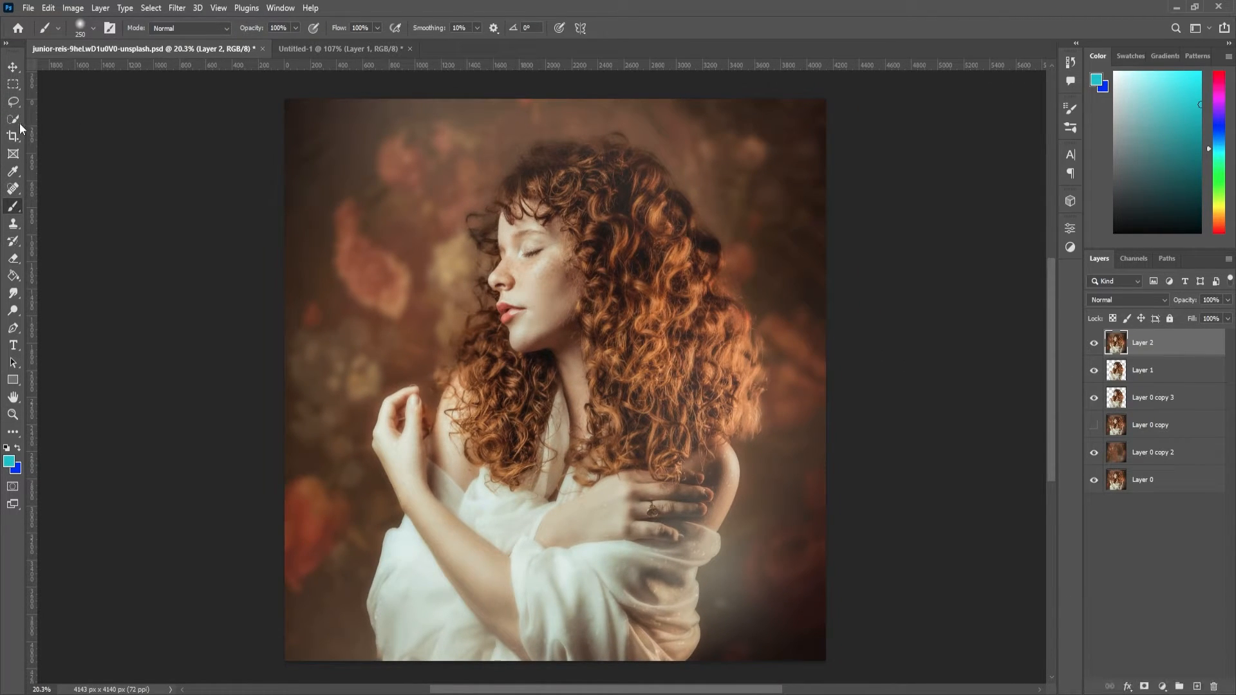
Create a new empty layer above the merged one and set the foreground colour to orange ffae00
{"action": "left_click", "coordinate": [9, 461]}
{"action": "left_click", "coordinate": [1000, 216]}
{"action": "left_click", "coordinate": [1197, 687]}
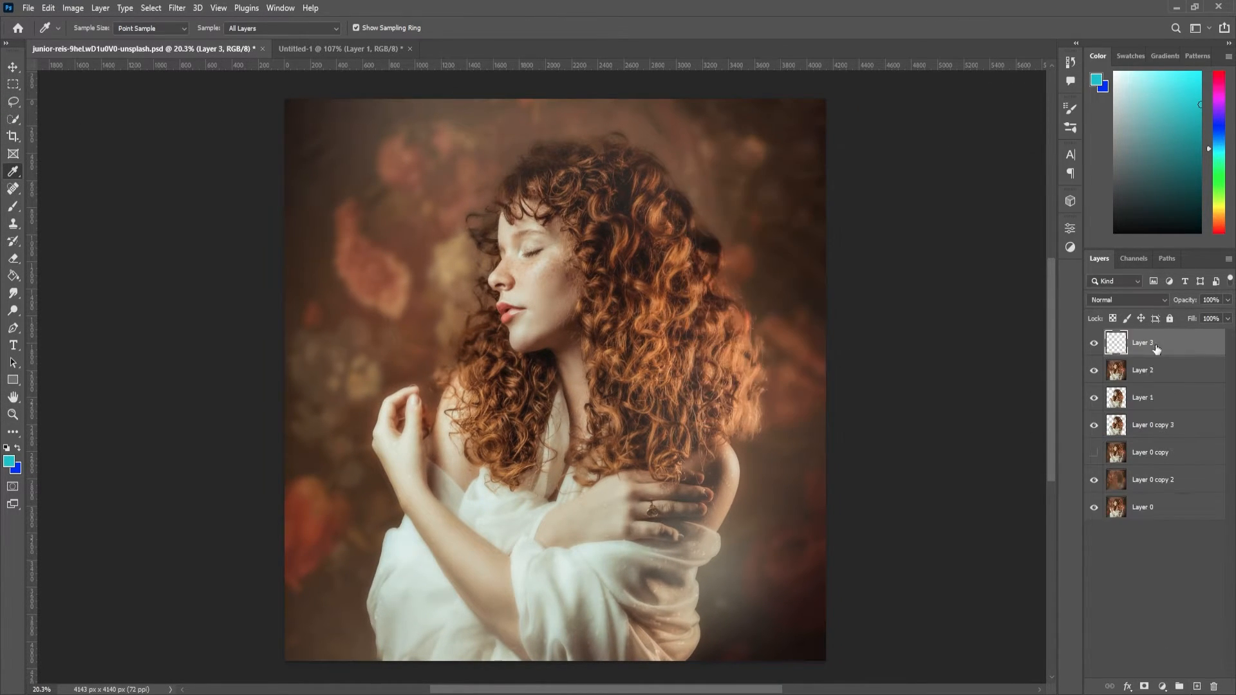
{"action": "left_click", "coordinate": [9, 461]}
{"action": "left_click_drag", "start_coordinate": [873, 283], "coordinate": [876, 352]}
{"action": "left_click_drag", "start_coordinate": [847, 225], "coordinate": [879, 140]}
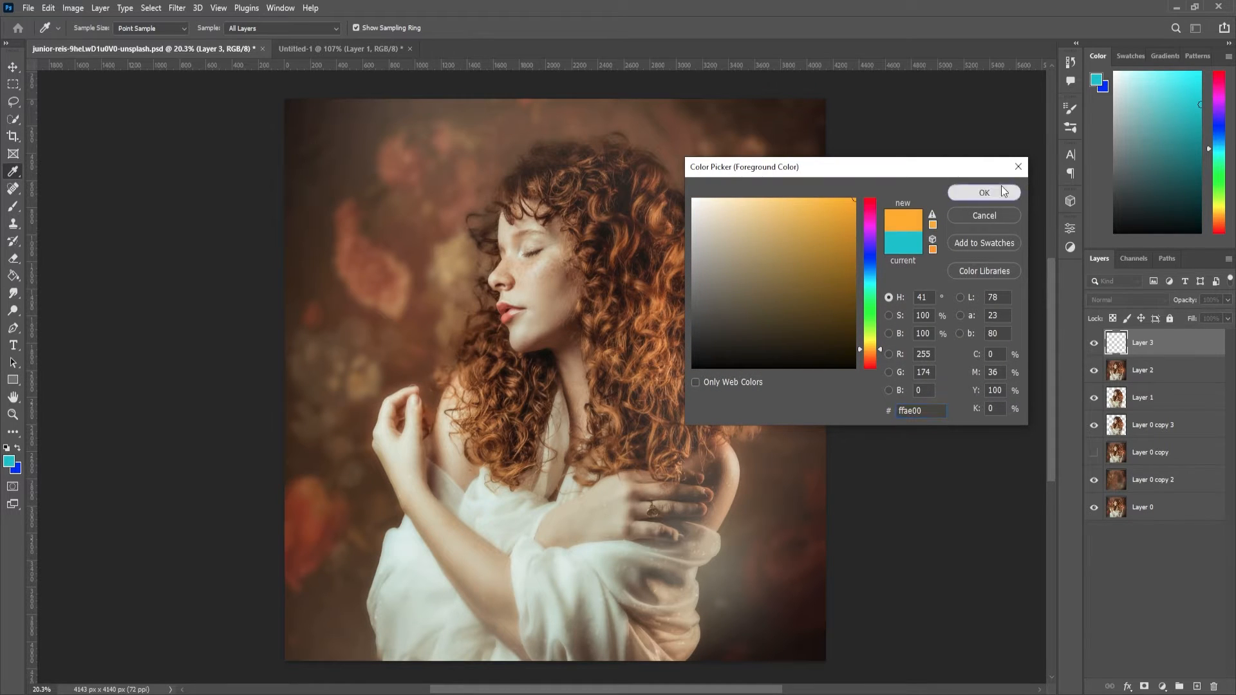
{"action": "left_click", "coordinate": [1002, 191]}
Set the new layer to Overlay and paint orange light over the back of the hair with a soft 2200 px brush
{"action": "left_click", "coordinate": [1129, 300]}
{"action": "left_click", "coordinate": [1129, 462]}
{"action": "key", "text": "backslash"}
{"action": "key", "text": "backslash"}
{"action": "key", "text": "backslash"}
{"action": "key", "text": "bracketright"}
{"action": "key", "text": "bracketright"}
{"action": "key", "text": "bracketright"}
{"action": "key", "text": "bracketright"}
{"action": "key", "text": "bracketright"}
{"action": "key", "text": "bracketright"}
{"action": "key", "text": "bracketright"}
{"action": "key", "text": "bracketright"}
{"action": "key", "text": "bracketright"}
{"action": "key", "text": "bracketright"}
{"action": "key", "text": "bracketright"}
{"action": "key", "text": "bracketright"}
{"action": "key", "text": "bracketright"}
{"action": "key", "text": "bracketright"}
{"action": "key", "text": "bracketright"}
{"action": "key", "text": "bracketright"}
{"action": "key", "text": "bracketright"}
{"action": "key", "text": "bracketright"}
{"action": "key", "text": "bracketright"}
{"action": "key", "text": "bracketright"}
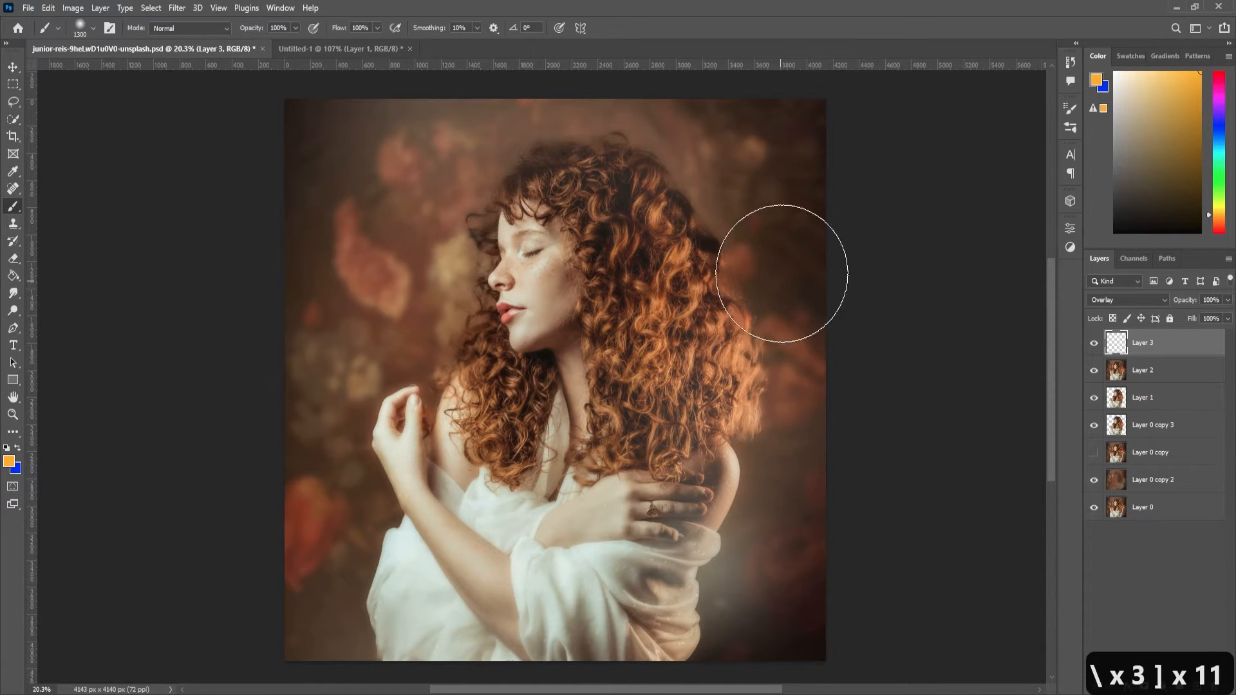
{"action": "left_click_drag", "start_coordinate": [772, 315], "coordinate": [746, 451]}
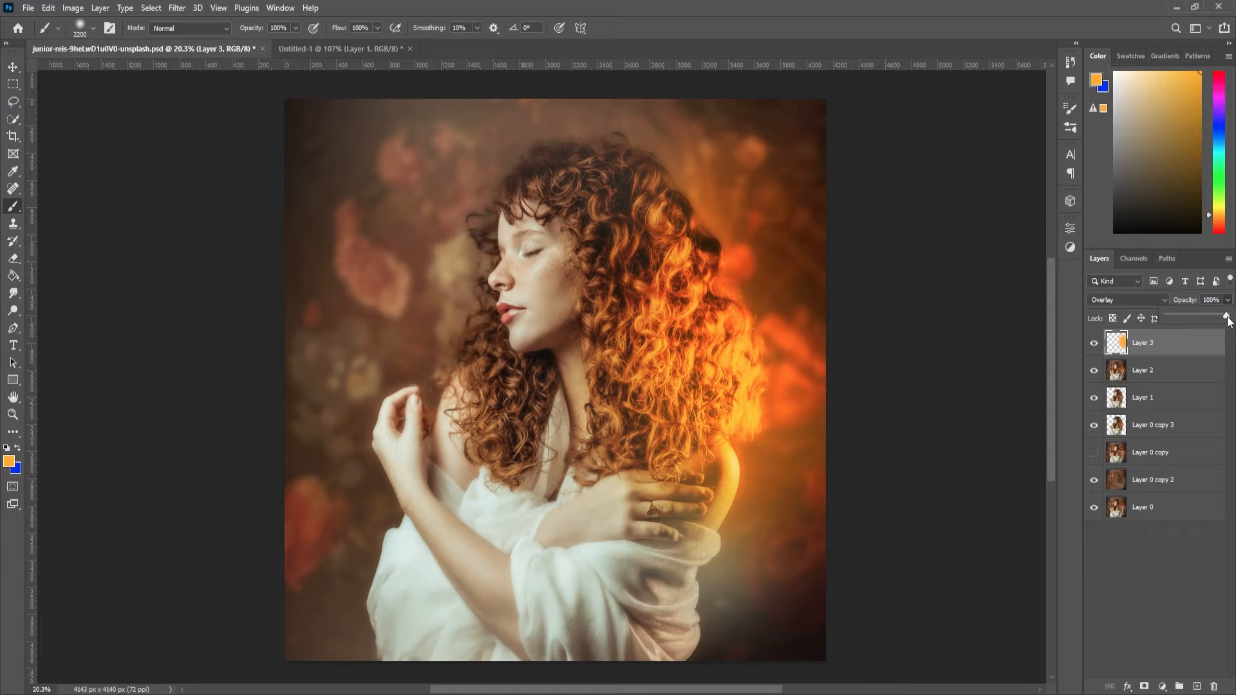
Lower the orange light layer's opacity to 68% and apply a 1000 px Gaussian Blur to it
{"action": "mouse_move", "coordinate": [1227, 318]}
{"action": "left_mouse_down"}
{"action": "mouse_move", "coordinate": [1184, 315]}
{"action": "mouse_move", "coordinate": [1208, 315]}
{"action": "left_mouse_up"}
{"action": "left_click", "coordinate": [177, 8]}
{"action": "mouse_move", "coordinate": [287, 193]}
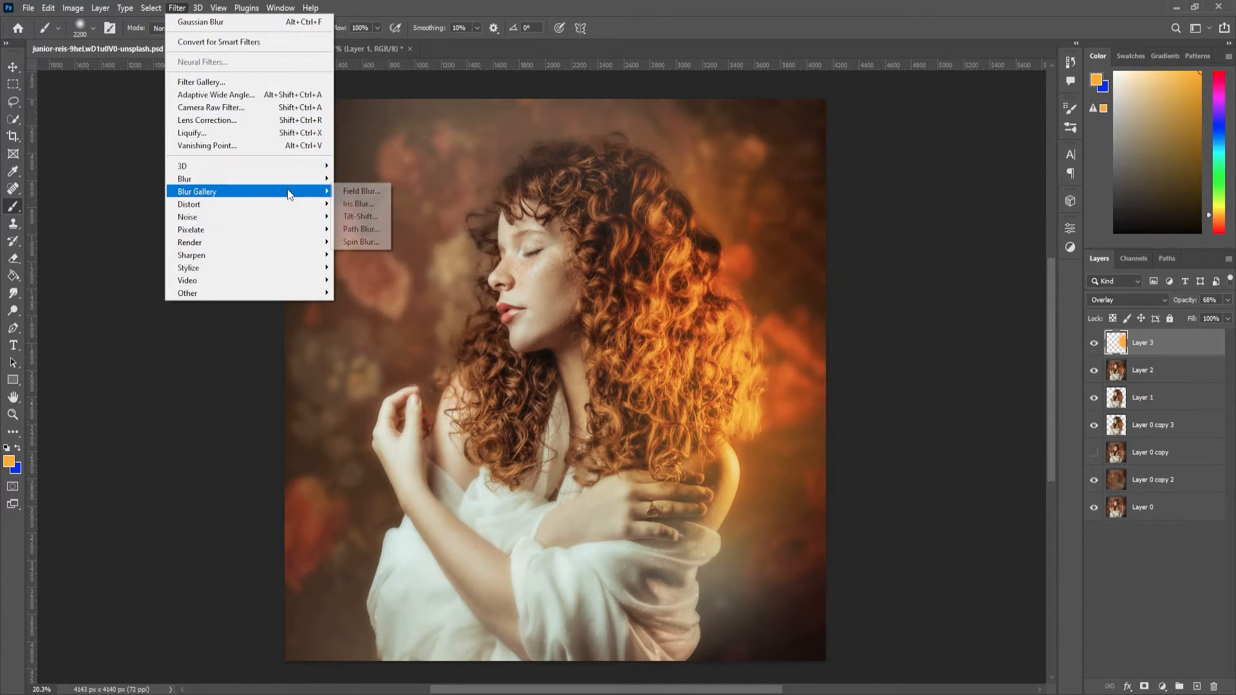
{"action": "left_click", "coordinate": [360, 229]}
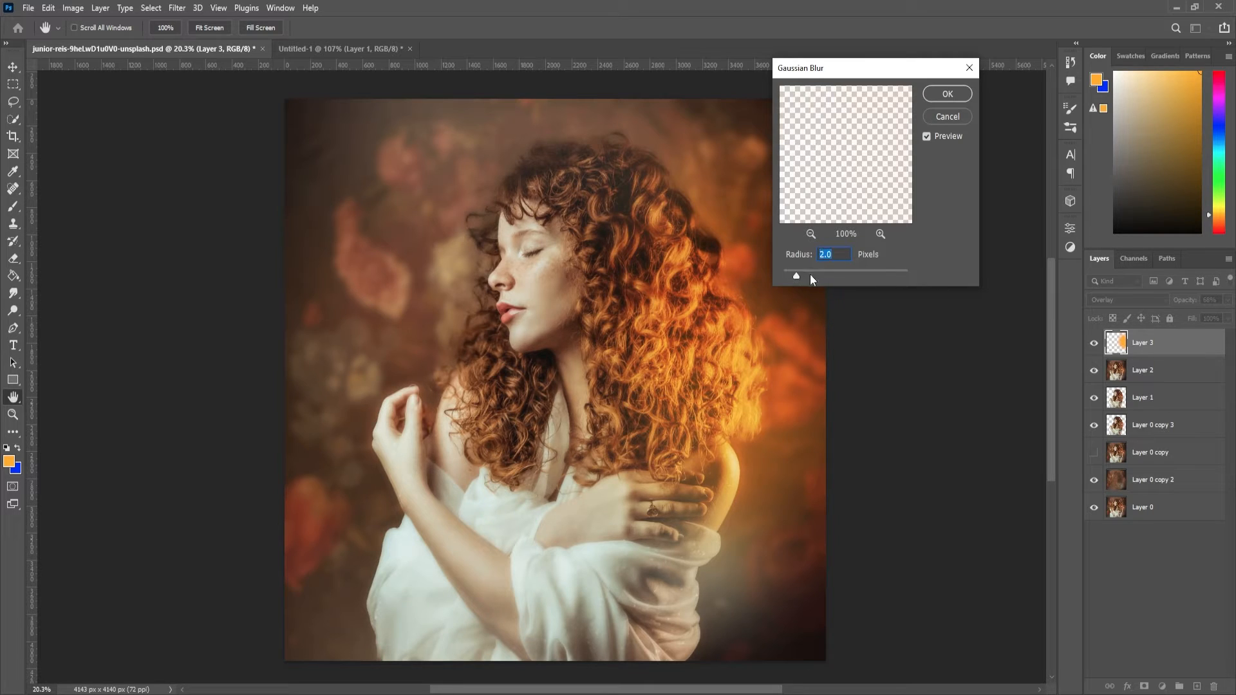
{"action": "left_click_drag", "start_coordinate": [810, 275], "coordinate": [908, 277]}
{"action": "left_click", "coordinate": [928, 136]}
{"action": "left_click", "coordinate": [927, 136]}
{"action": "left_click", "coordinate": [948, 93]}
{"action": "key", "text": "b"}
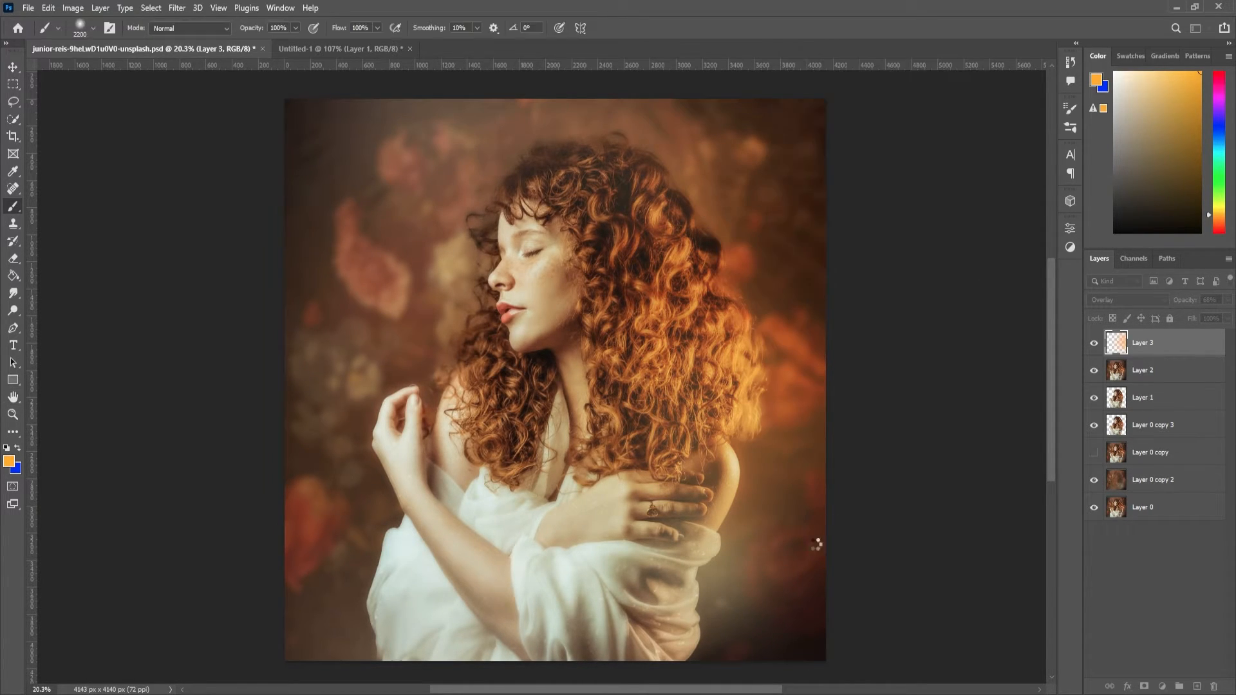
Add a new Overlay layer and paint white light along the lower edge of the dress
{"action": "scroll", "coordinate": [744, 566], "scroll_direction": "down", "scroll_amount": 1}
{"action": "left_click", "coordinate": [1197, 686]}
{"action": "left_click", "coordinate": [1126, 300]}
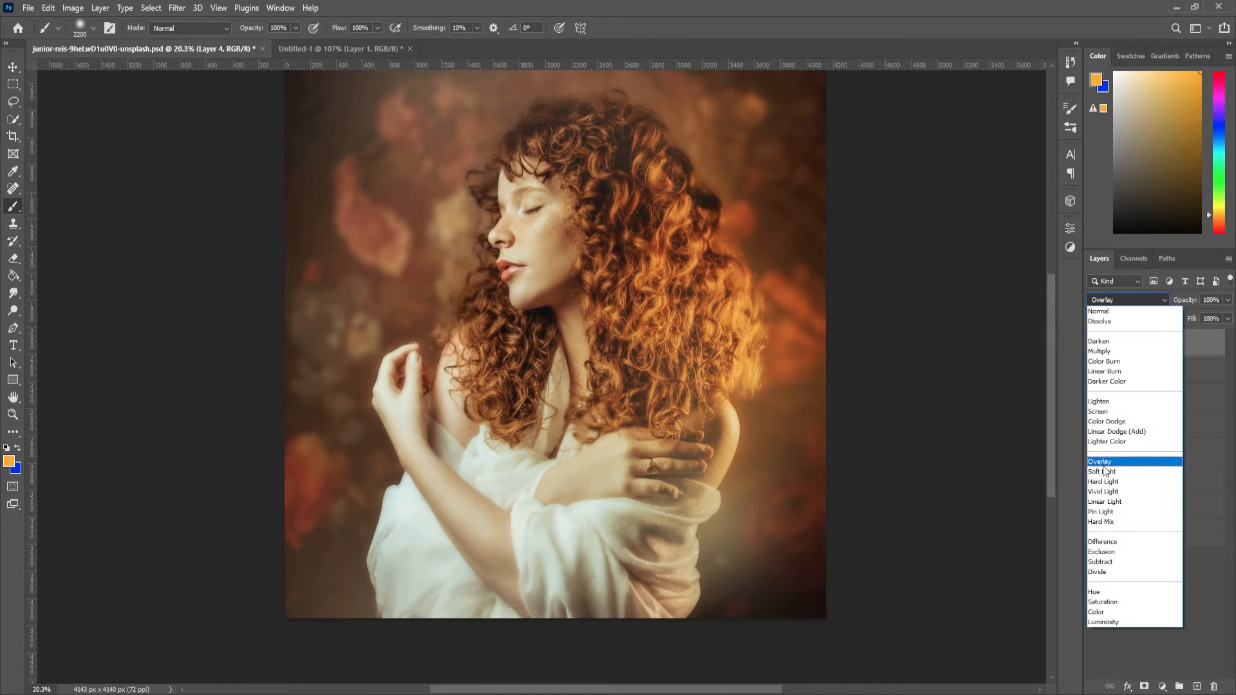
{"action": "left_click", "coordinate": [1127, 465]}
{"action": "left_click", "coordinate": [9, 461]}
{"action": "left_click", "coordinate": [694, 200]}
{"action": "left_click", "coordinate": [983, 193]}
{"action": "mouse_move", "coordinate": [399, 618]}
{"action": "left_mouse_down"}
{"action": "mouse_move", "coordinate": [552, 649]}
{"action": "mouse_move", "coordinate": [800, 620]}
{"action": "mouse_move", "coordinate": [618, 618]}
{"action": "left_mouse_up"}
{"action": "scroll", "coordinate": [249, 364], "scroll_direction": "up", "scroll_amount": 1}
{"action": "left_click_drag", "start_coordinate": [470, 255], "coordinate": [303, 419]}
{"action": "key", "text": "ctrl+z"}
{"action": "mouse_move", "coordinate": [307, 376]}
{"action": "left_mouse_down"}
{"action": "mouse_move", "coordinate": [403, 144]}
{"action": "mouse_move", "coordinate": [322, 390]}
{"action": "left_mouse_up"}
{"action": "key", "text": "ctrl+z"}
{"action": "left_click_drag", "start_coordinate": [299, 193], "coordinate": [257, 428]}
{"action": "scroll", "coordinate": [856, 451], "scroll_direction": "down", "scroll_amount": 1}
{"action": "key", "text": "ctrl+z"}
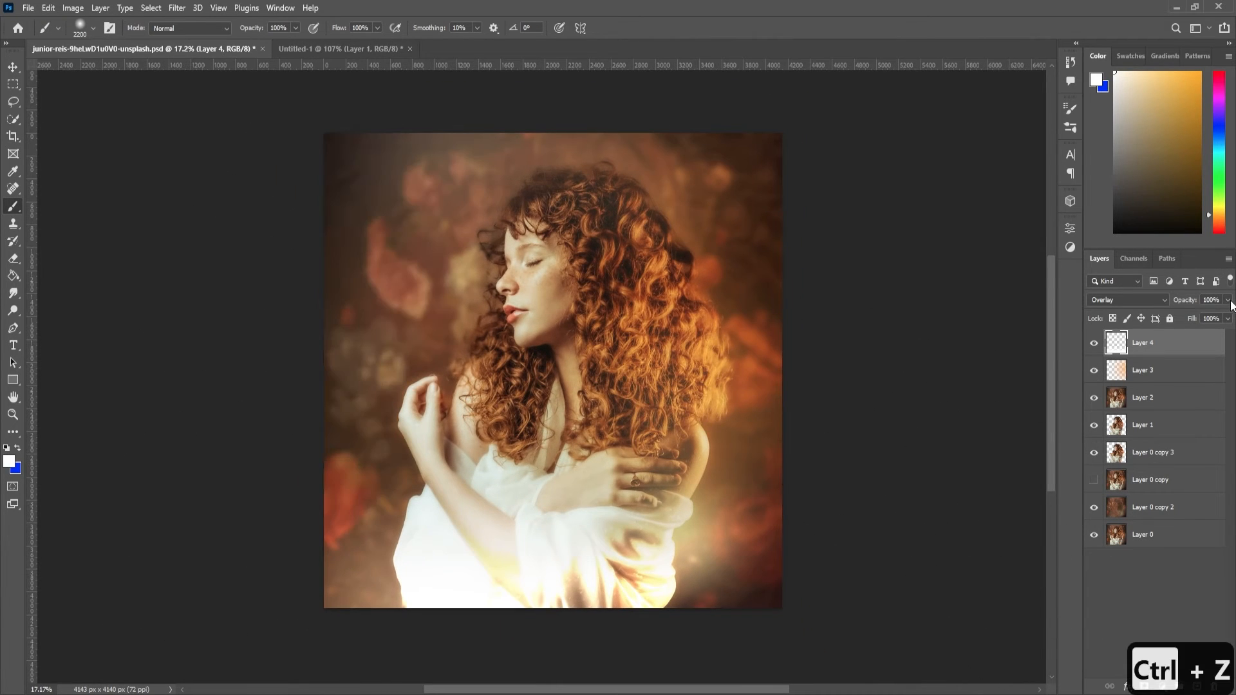
Apply a 1000 px Gaussian Blur to the white light layer
{"action": "left_click", "coordinate": [177, 8]}
{"action": "mouse_move", "coordinate": [187, 178]}
{"action": "left_click", "coordinate": [361, 229]}
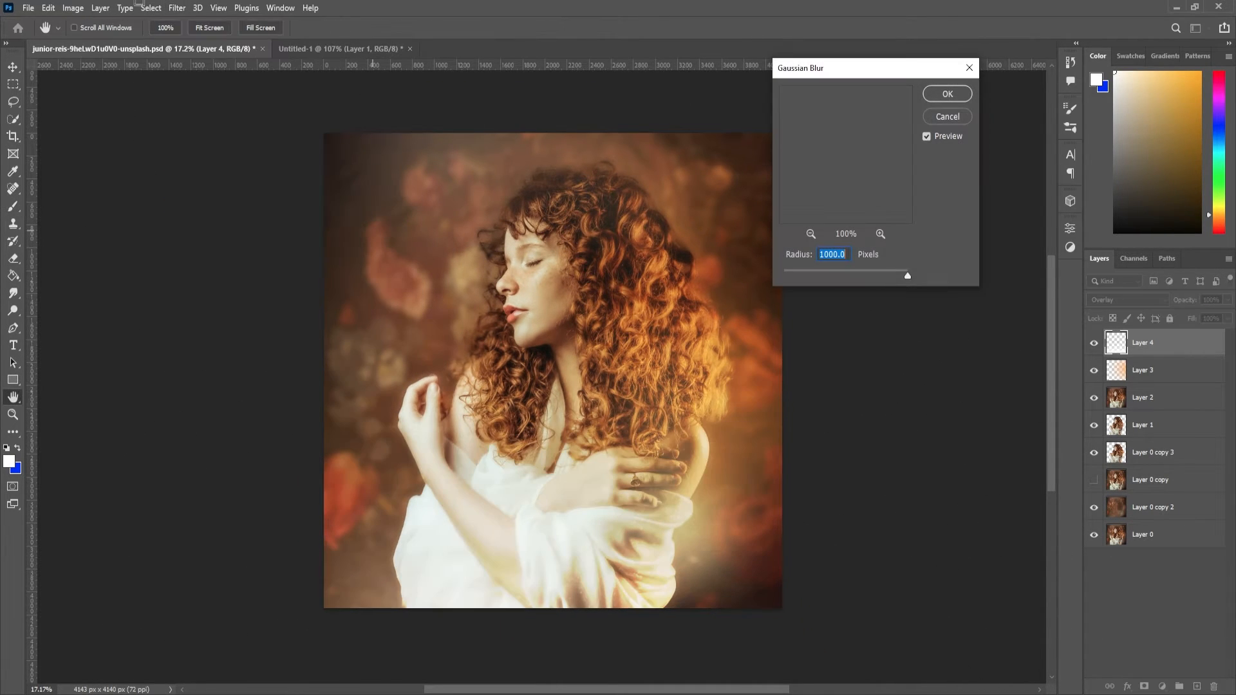
{"action": "left_click_drag", "start_coordinate": [909, 273], "coordinate": [841, 284]}
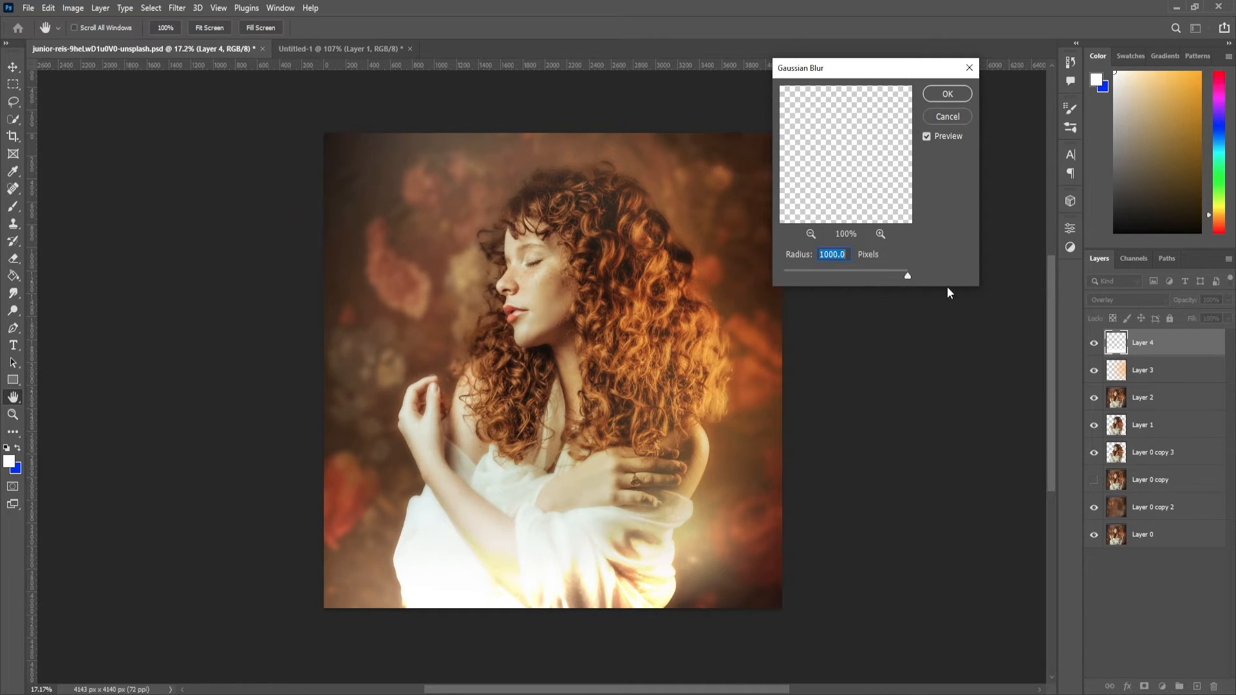
{"action": "left_click", "coordinate": [947, 94]}
{"action": "key", "text": "b"}
{"action": "scroll", "coordinate": [608, 583], "scroll_direction": "down", "scroll_amount": 10}
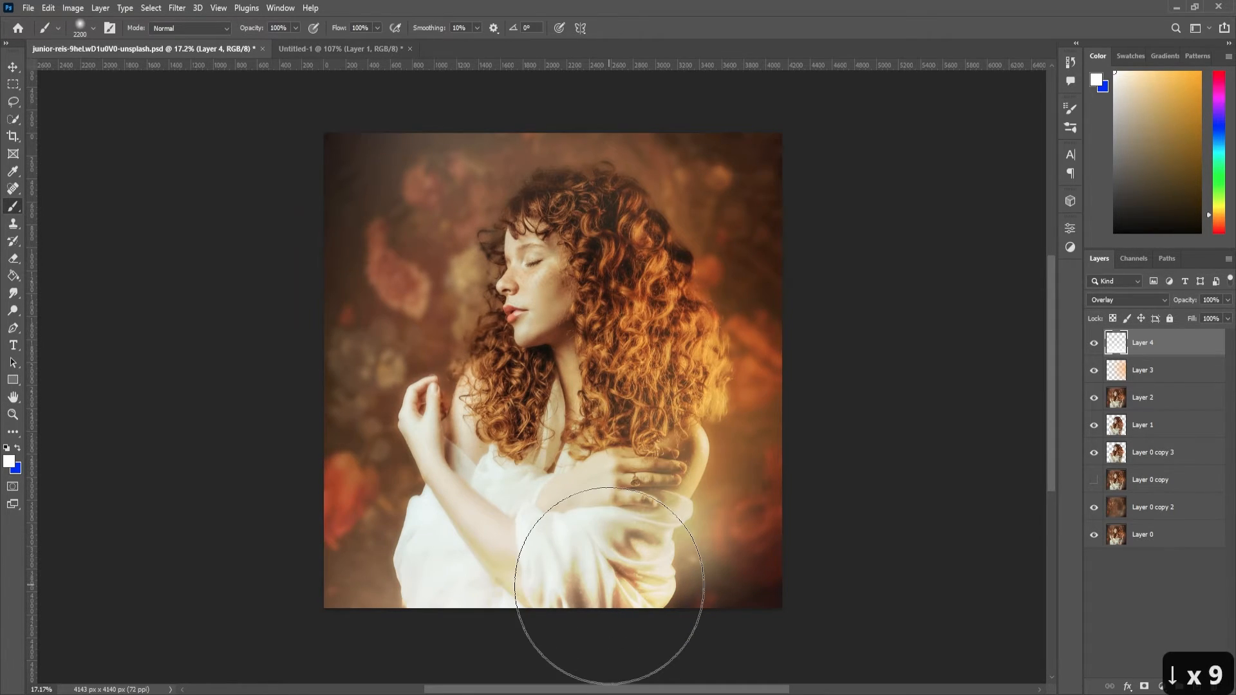
{"action": "key", "text": "ctrl+z"}
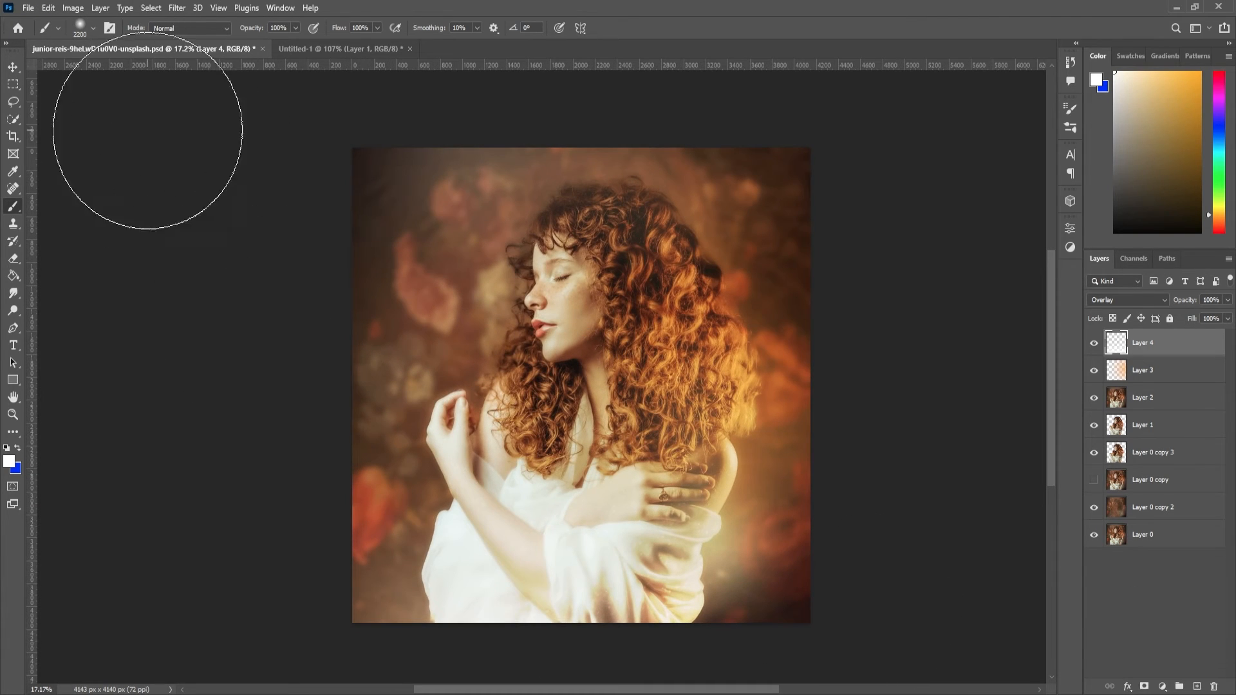
{"action": "left_click", "coordinate": [13, 67]}
{"action": "scroll", "coordinate": [542, 396], "scroll_direction": "down", "scroll_amount": 4}
{"action": "scroll", "coordinate": [536, 542], "scroll_direction": "up", "scroll_amount": 3}
{"action": "scroll", "coordinate": [536, 542], "scroll_direction": "down", "scroll_amount": 3}
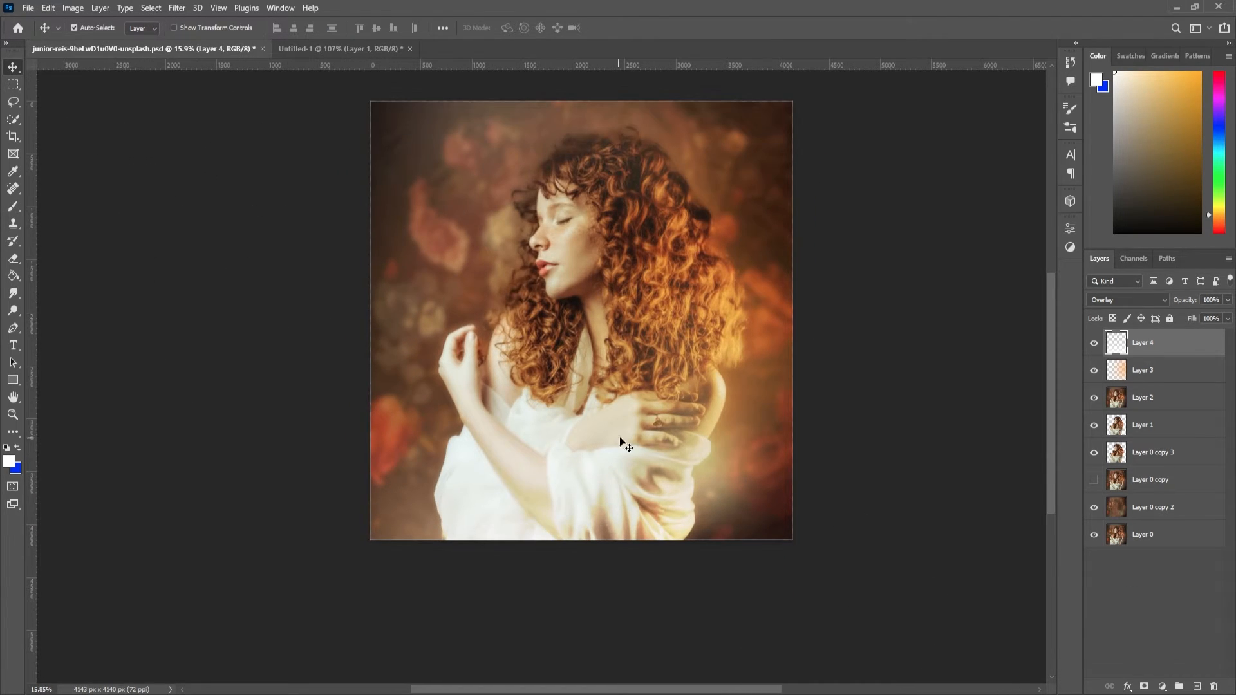
{"action": "scroll", "coordinate": [680, 396], "scroll_direction": "up", "scroll_amount": 5}
{"action": "scroll", "coordinate": [425, 269], "scroll_direction": "up", "scroll_amount": 2}
{"action": "scroll", "coordinate": [587, 354], "scroll_direction": "down", "scroll_amount": 2}
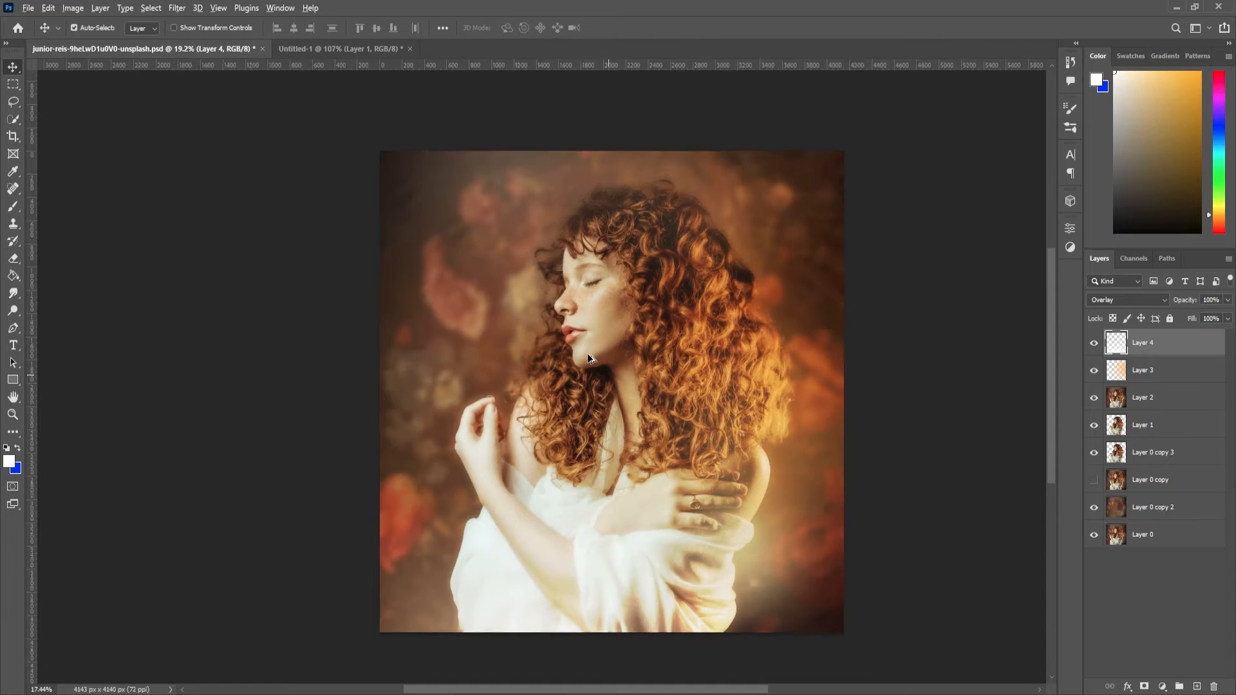
{"action": "scroll", "coordinate": [580, 348], "scroll_direction": "up", "scroll_amount": 1}
Create another empty layer on top and set the foreground colour to a bright, fully saturated red
{"action": "left_click", "coordinate": [13, 207]}
{"action": "left_click", "coordinate": [9, 459]}
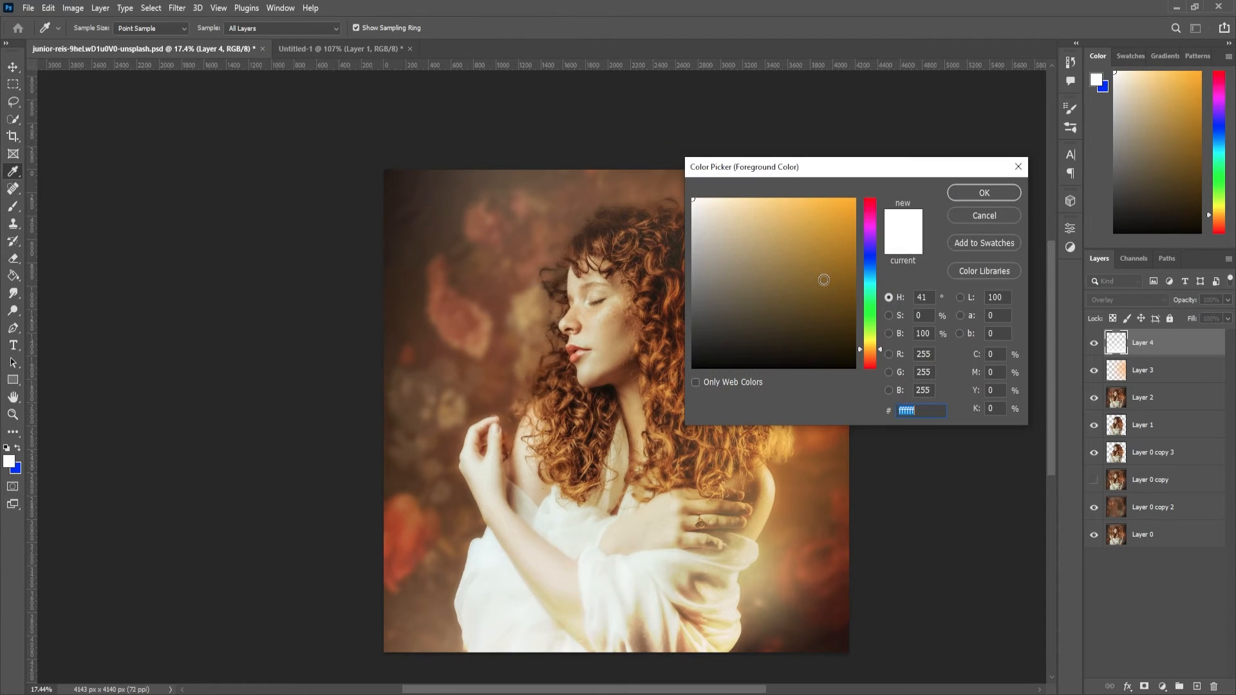
{"action": "left_click", "coordinate": [985, 216]}
{"action": "left_click", "coordinate": [1197, 686]}
{"action": "left_click", "coordinate": [9, 461]}
{"action": "left_click", "coordinate": [870, 338]}
{"action": "left_click_drag", "start_coordinate": [870, 338], "coordinate": [870, 367]}
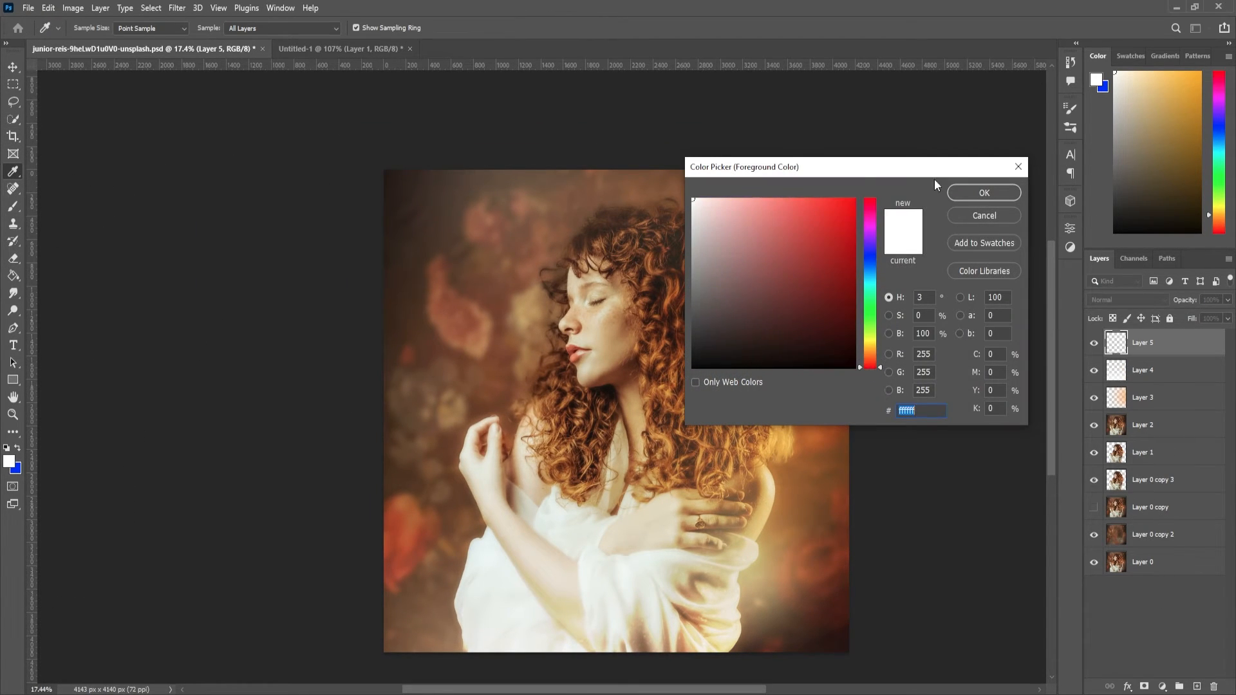
{"action": "left_click", "coordinate": [854, 200]}
{"action": "left_click", "coordinate": [983, 192]}
Paint soft red over the background in the upper-left part of the portrait with the 2200 px brush
{"action": "mouse_move", "coordinate": [451, 183]}
{"action": "left_mouse_down"}
{"action": "mouse_move", "coordinate": [412, 194]}
{"action": "mouse_move", "coordinate": [393, 322]}
{"action": "left_mouse_up"}
{"action": "key", "text": "ctrl+z"}
{"action": "left_click_drag", "start_coordinate": [348, 397], "coordinate": [864, 172]}
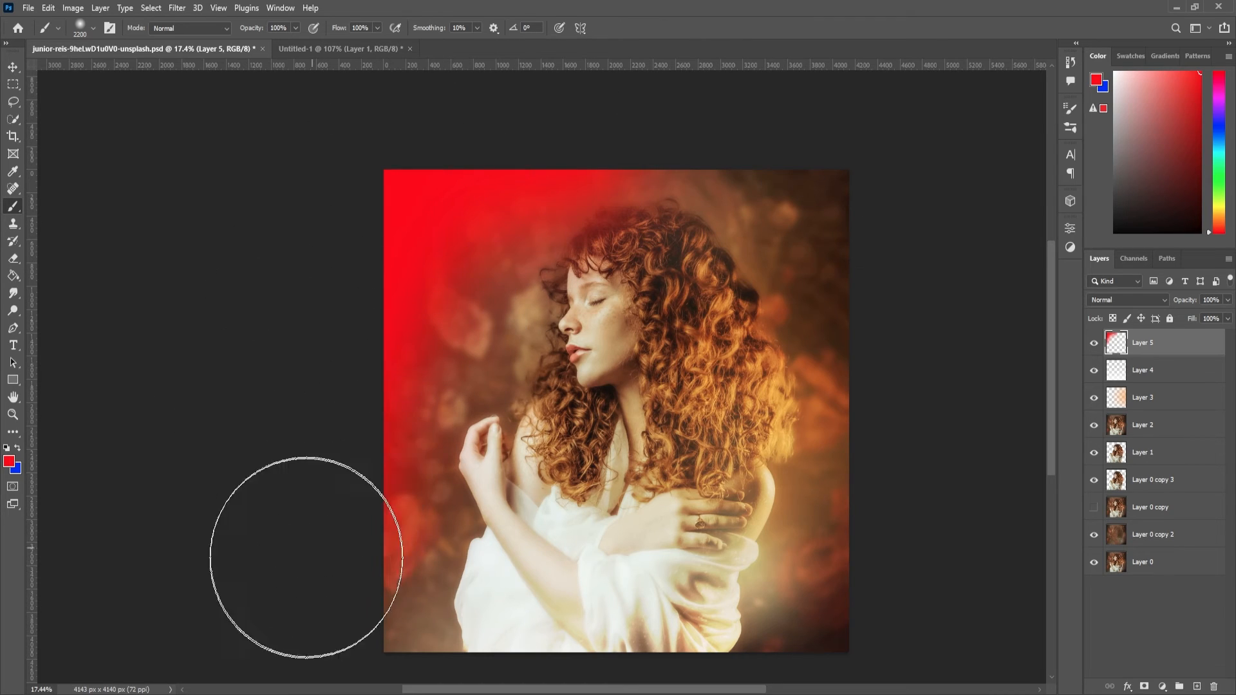
{"action": "left_click", "coordinate": [1228, 300]}
{"action": "left_click_drag", "start_coordinate": [1229, 314], "coordinate": [1188, 310]}
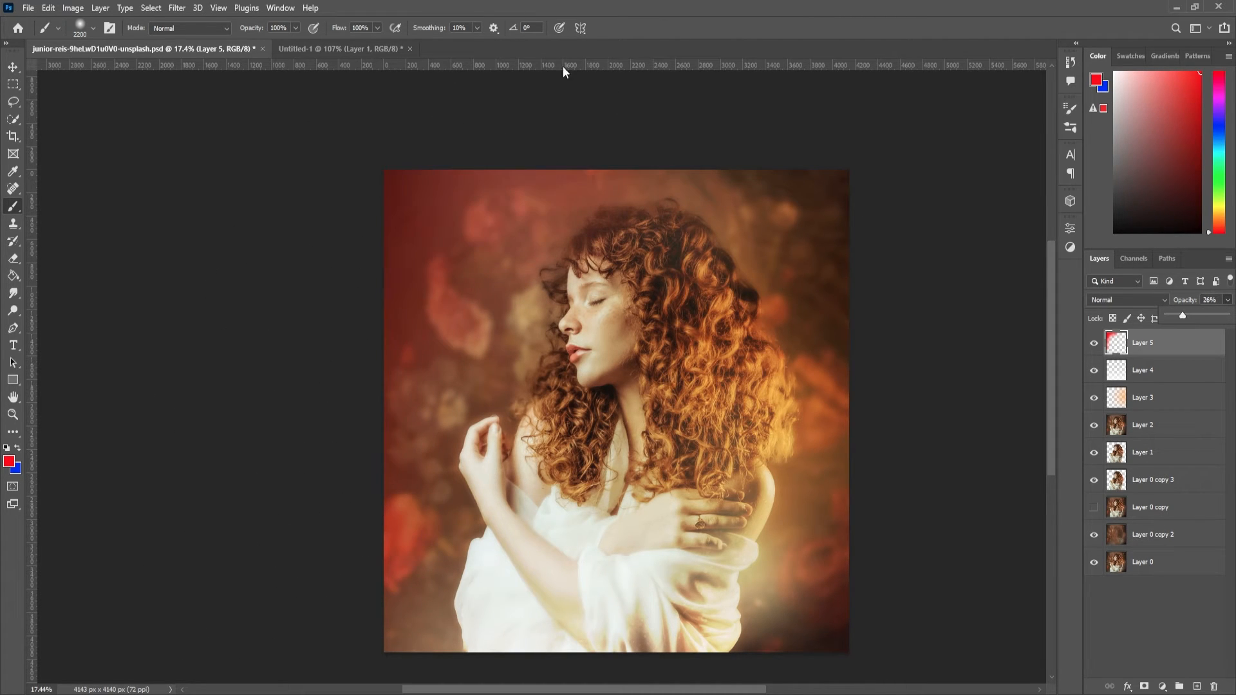
{"action": "key", "text": "ctrl+z"}
Apply a Gaussian Blur to the red layer and lower its opacity to 25%
{"action": "left_click", "coordinate": [176, 9]}
{"action": "mouse_move", "coordinate": [194, 180]}
{"action": "left_click", "coordinate": [362, 230]}
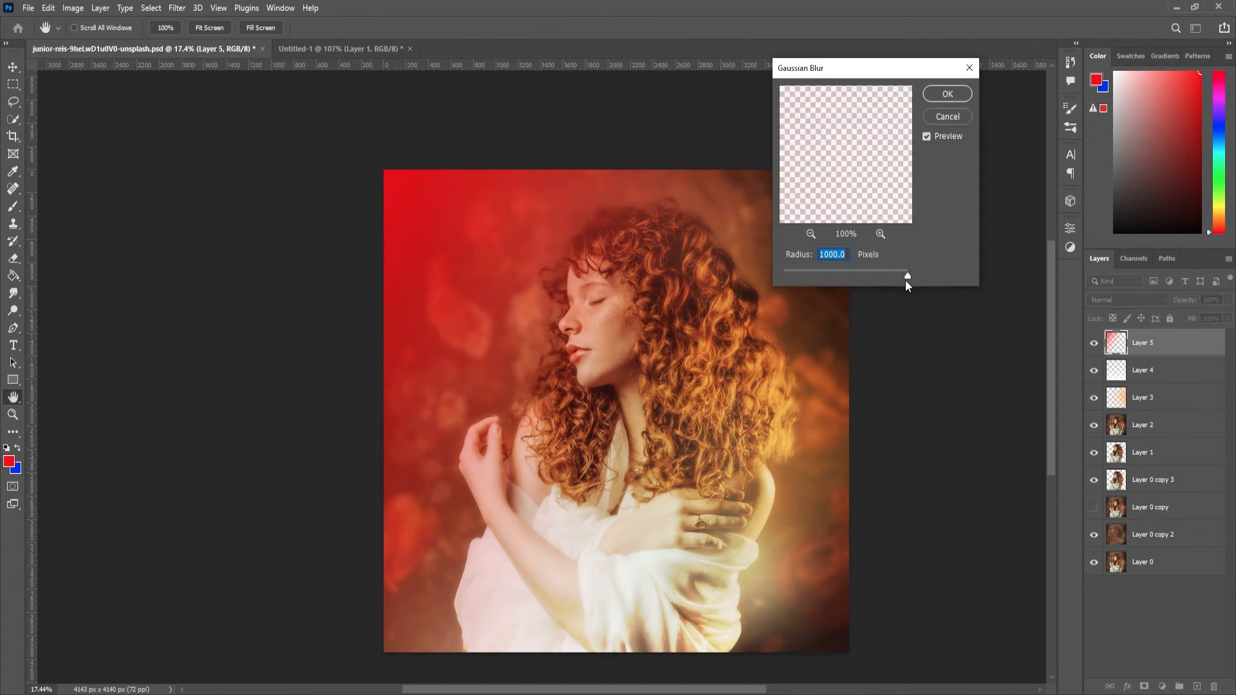
{"action": "left_click_drag", "start_coordinate": [906, 277], "coordinate": [822, 277]}
{"action": "left_click", "coordinate": [948, 94]}
{"action": "left_click", "coordinate": [1228, 300]}
{"action": "left_click_drag", "start_coordinate": [1227, 318], "coordinate": [1182, 316]}
Apply a 1000 px Gaussian Blur to the 25% red layer
{"action": "left_click", "coordinate": [176, 8]}
{"action": "mouse_move", "coordinate": [194, 188]}
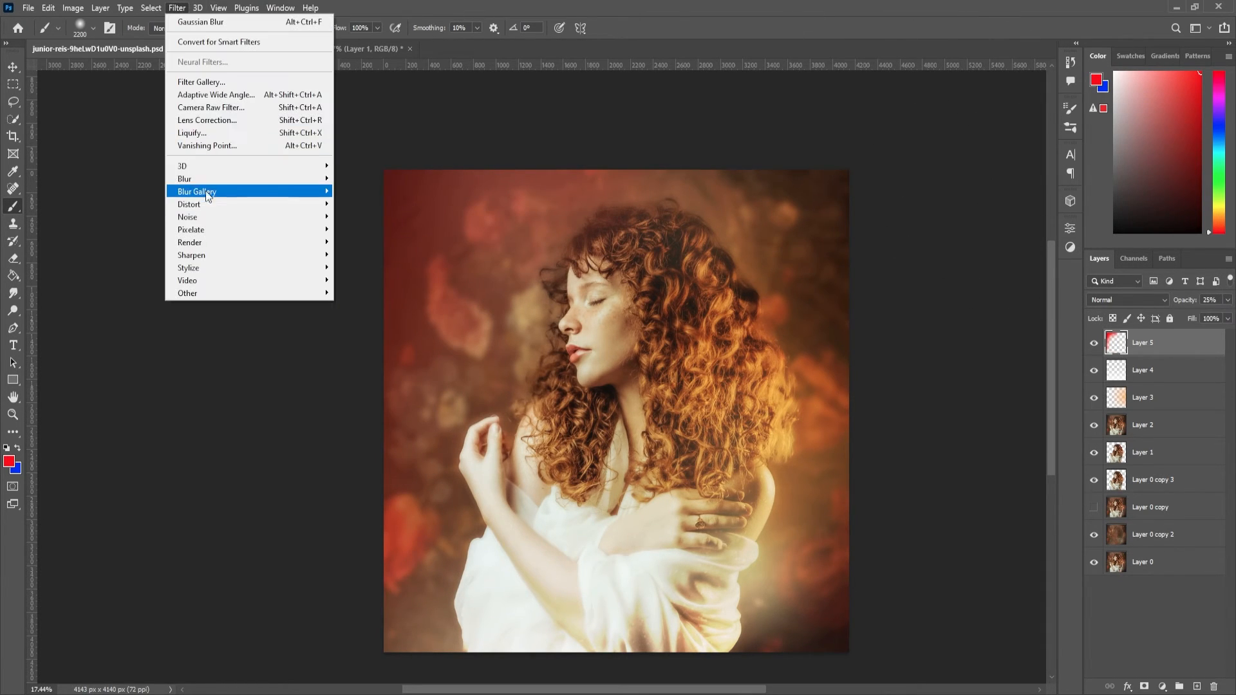
{"action": "left_click", "coordinate": [362, 231]}
{"action": "mouse_move", "coordinate": [906, 276]}
{"action": "left_mouse_down"}
{"action": "mouse_move", "coordinate": [846, 276]}
{"action": "mouse_move", "coordinate": [908, 276]}
{"action": "left_mouse_up"}
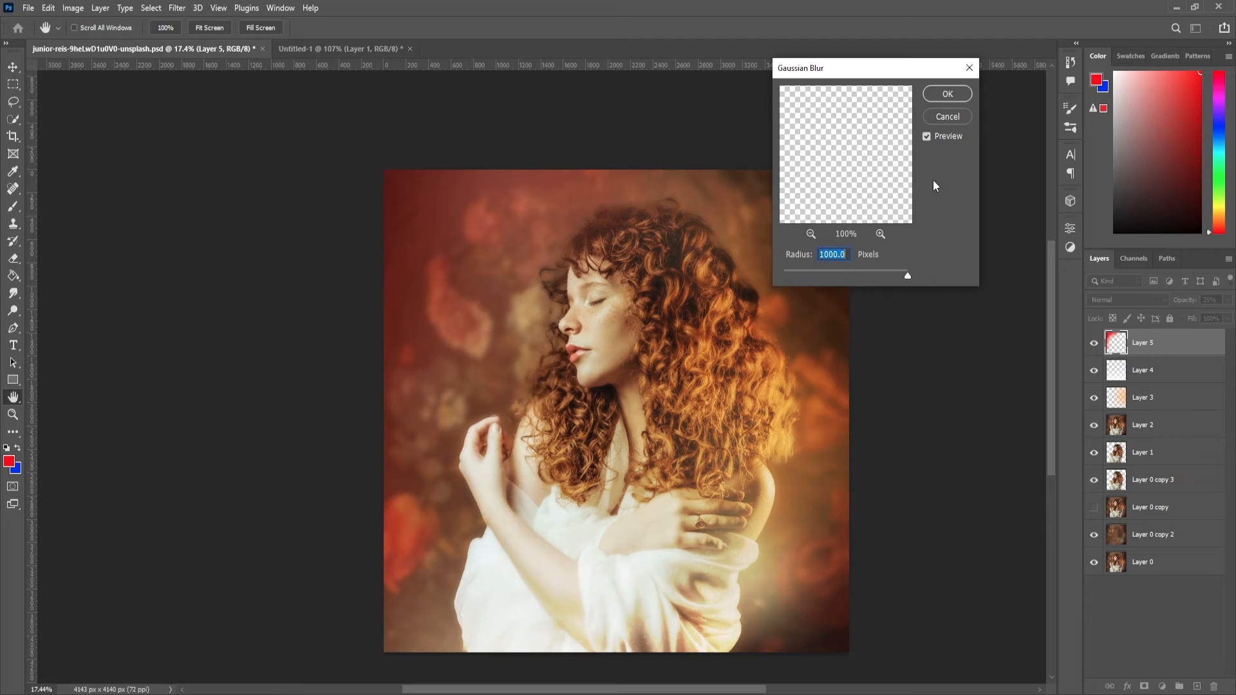
{"action": "left_click", "coordinate": [947, 94]}
{"action": "scroll", "coordinate": [671, 445], "scroll_direction": "down", "scroll_amount": 3}
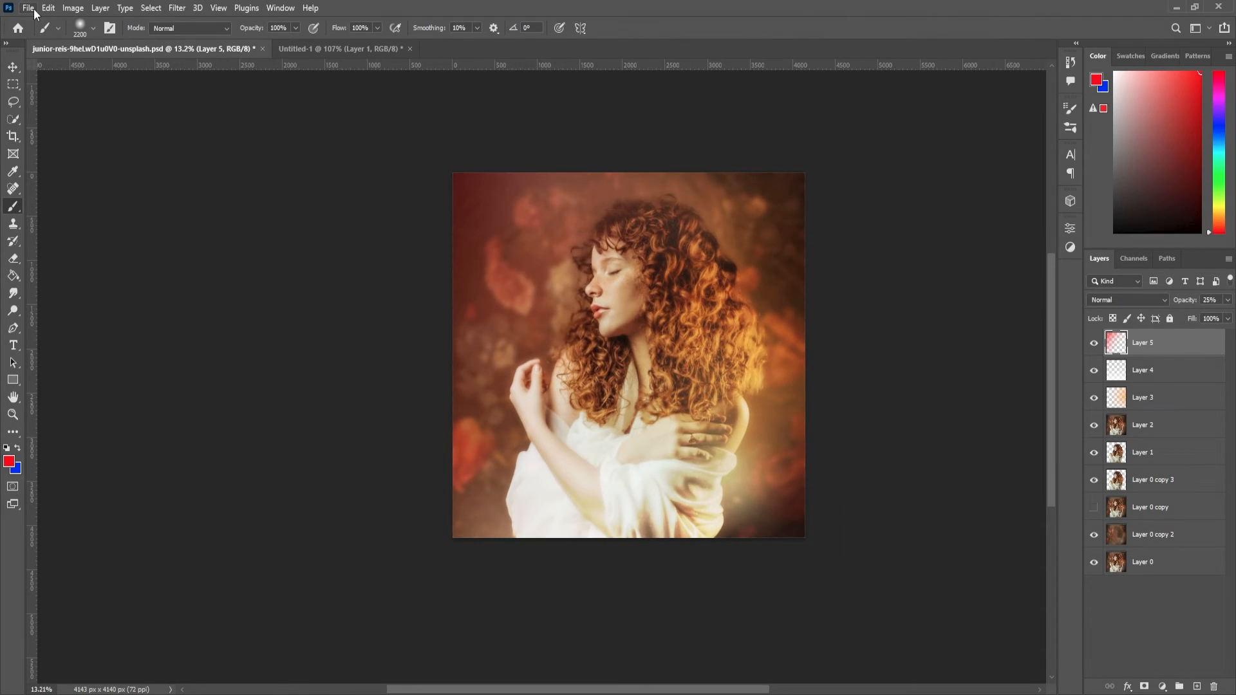